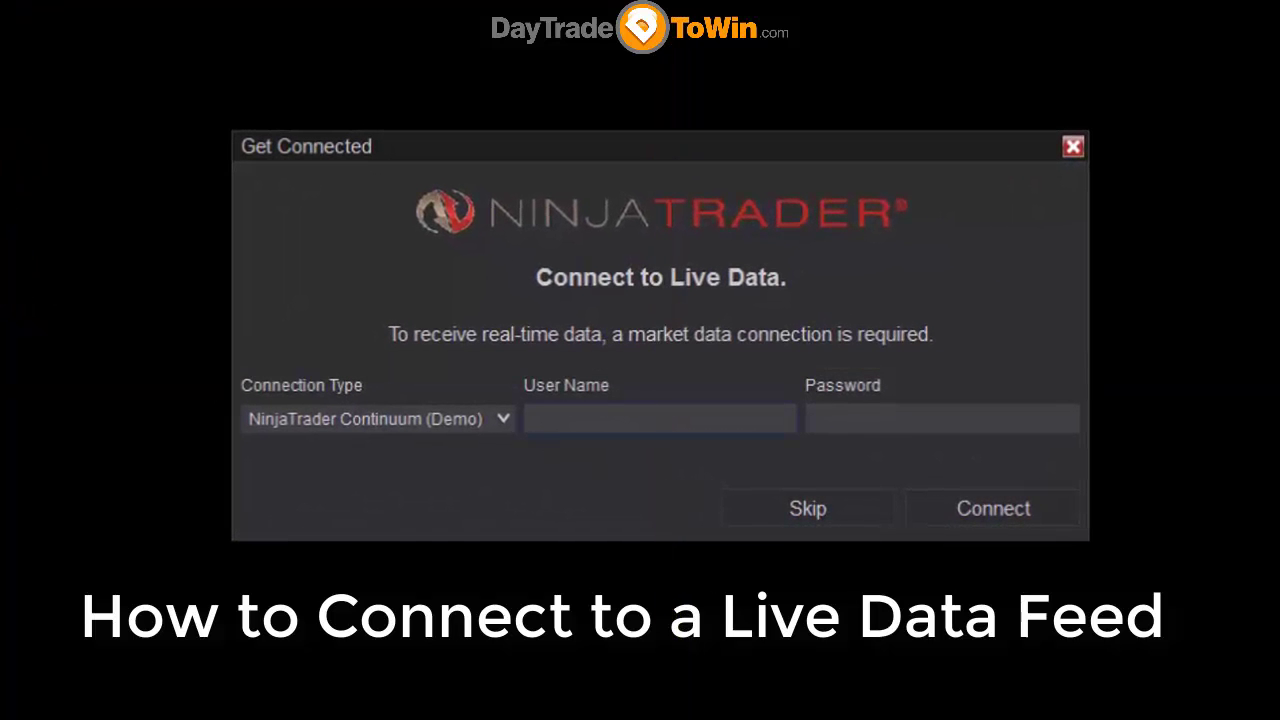
# - Highlight the demo user name and password lines in the Notepad++ note
pyautogui.click(558, 419)
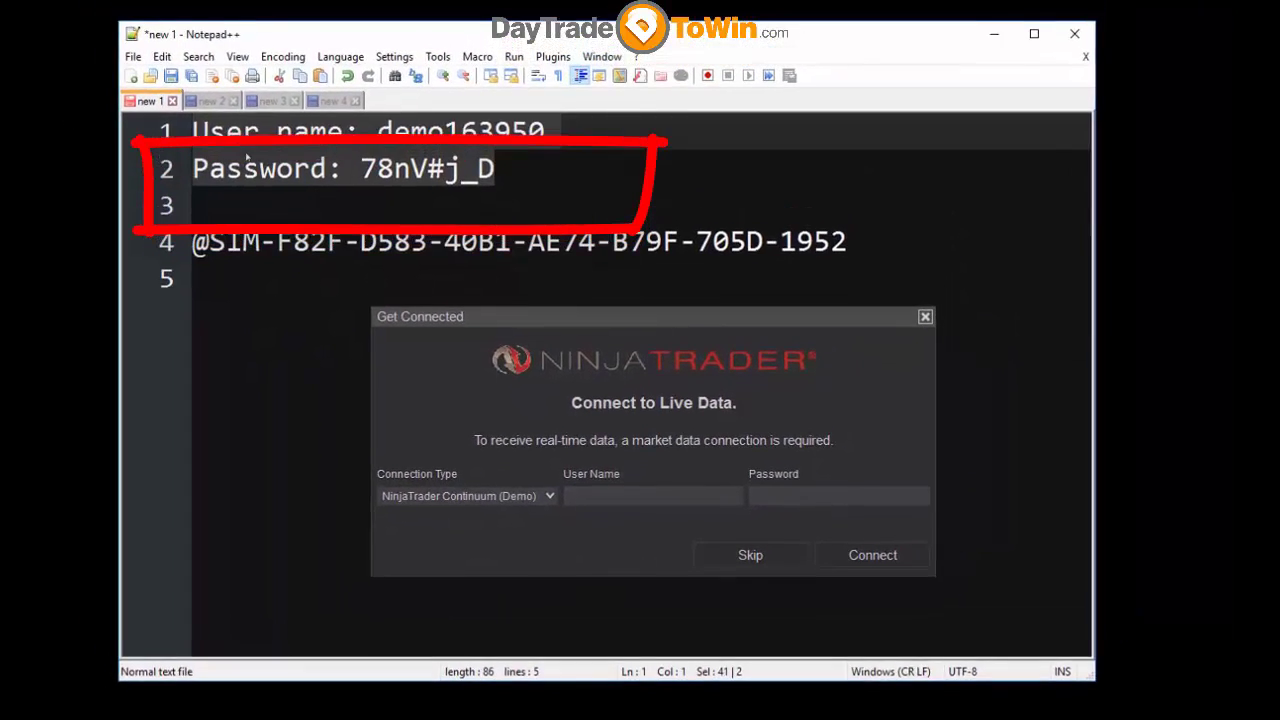
pyautogui.click(493, 148)
pyautogui.click(449, 165)
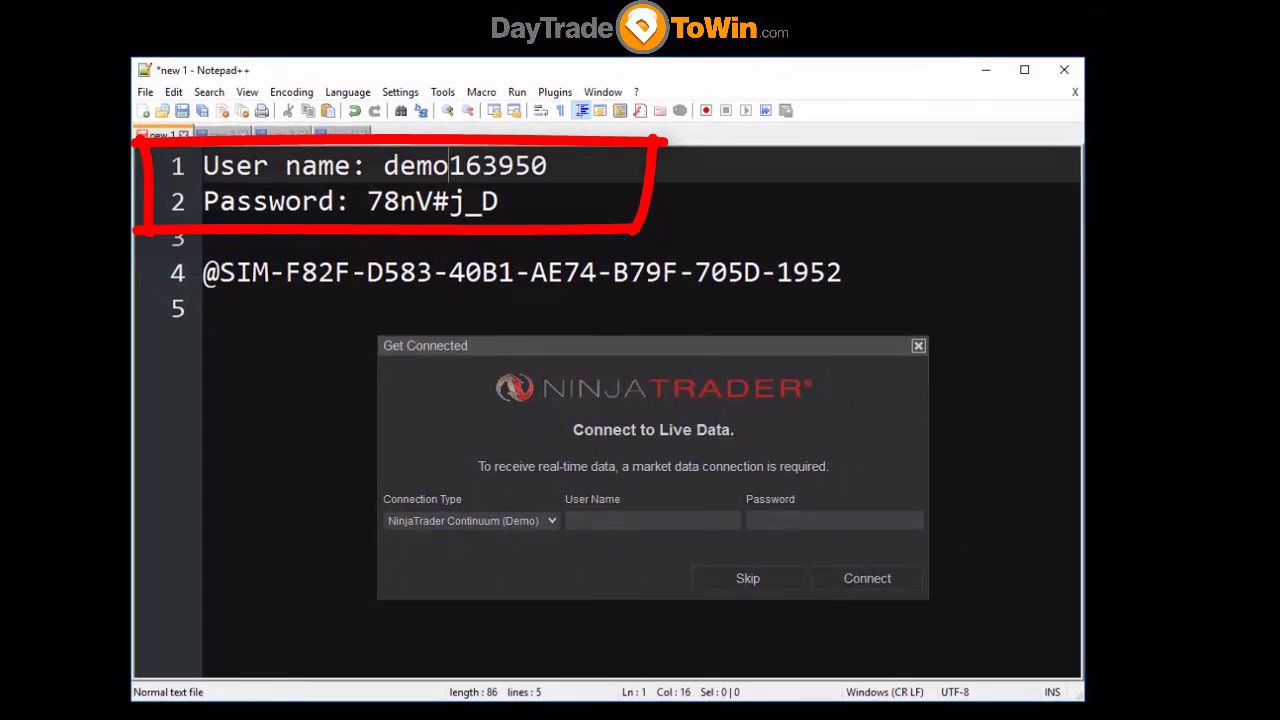
pyautogui.doubleClick(432, 165)
pyautogui.click(432, 201)
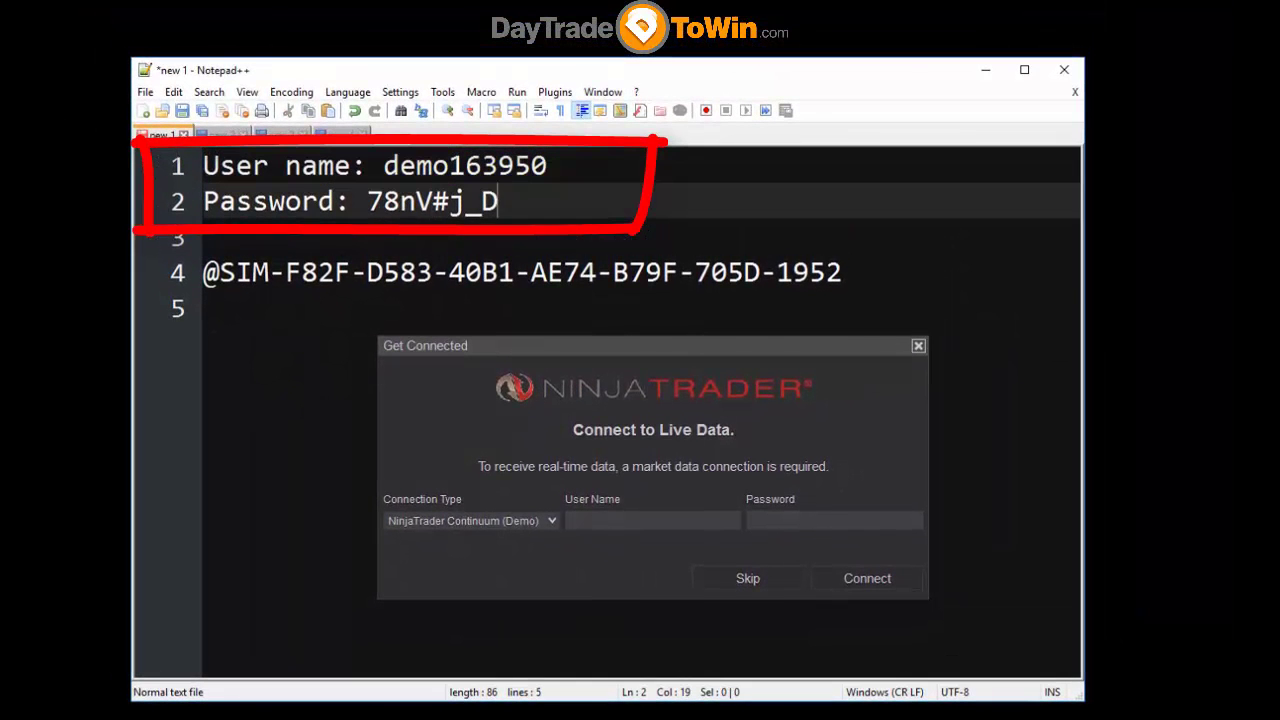
# - Add the support e-mail address on its own line below the demo credentials
pyautogui.click(210, 237)
pyautogui.press('Return')
pyautogui.press('Return')
pyautogui.press('Up')
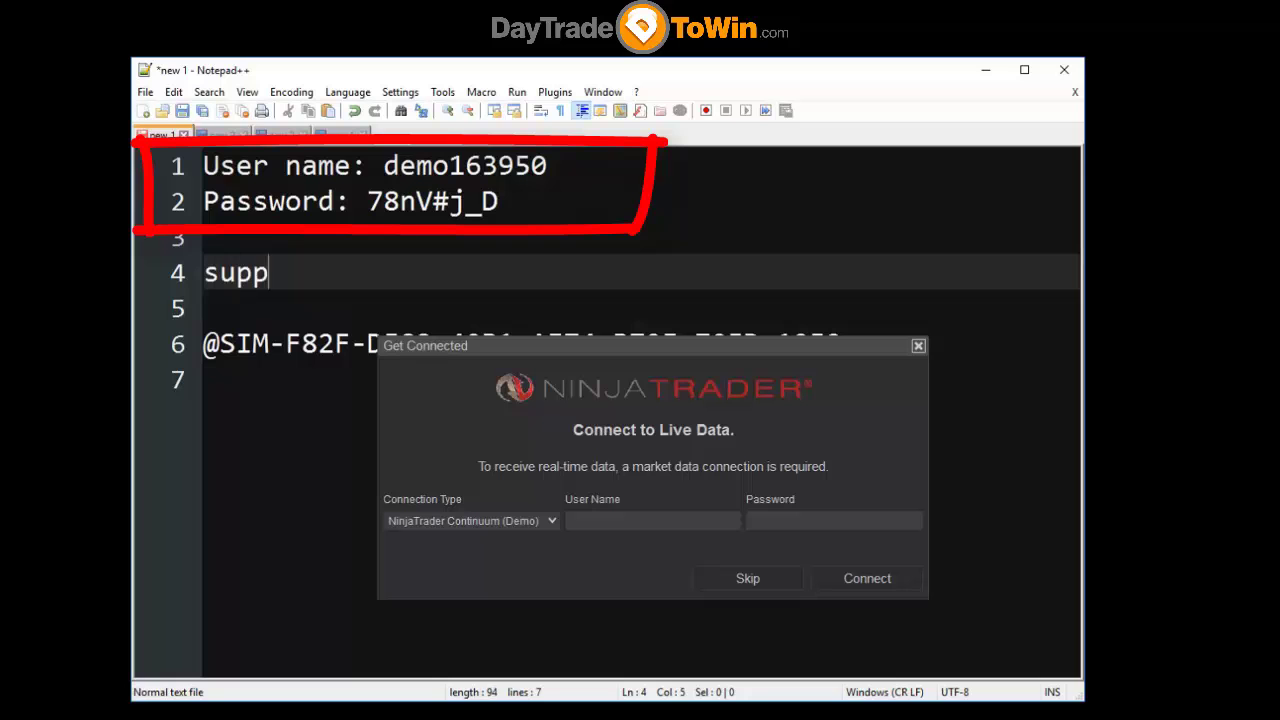
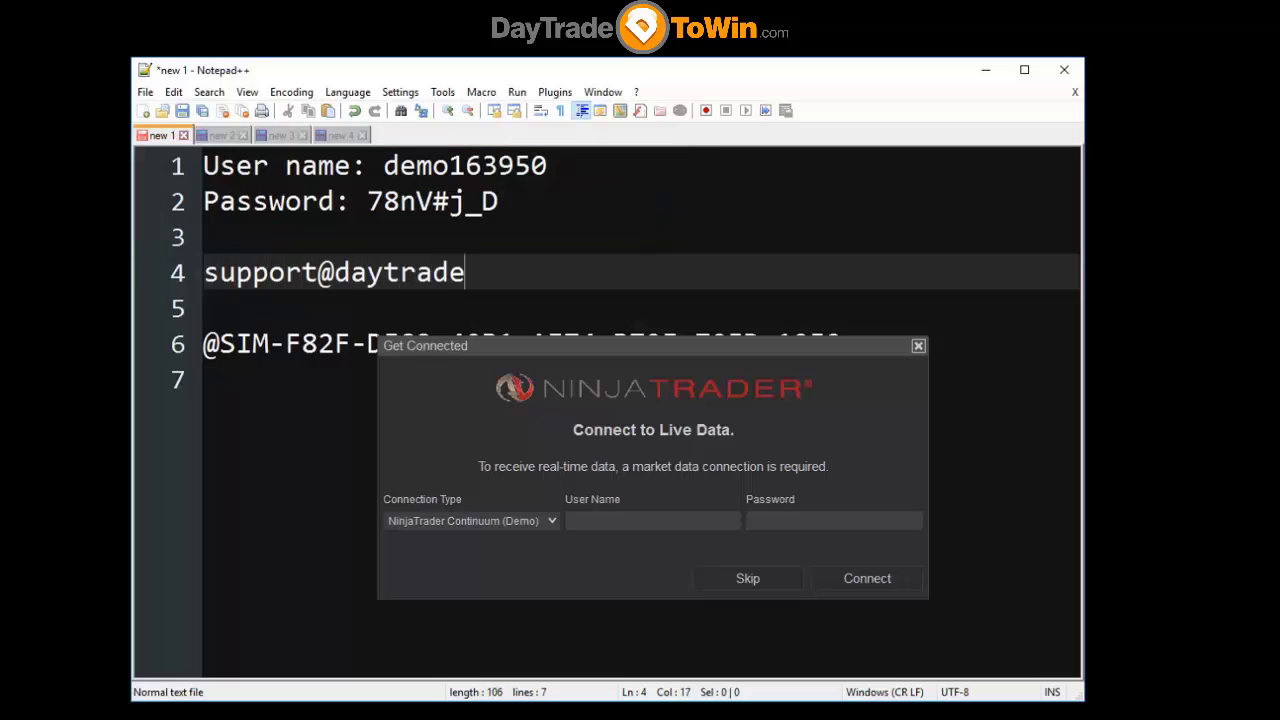
pyautogui.press('Return')
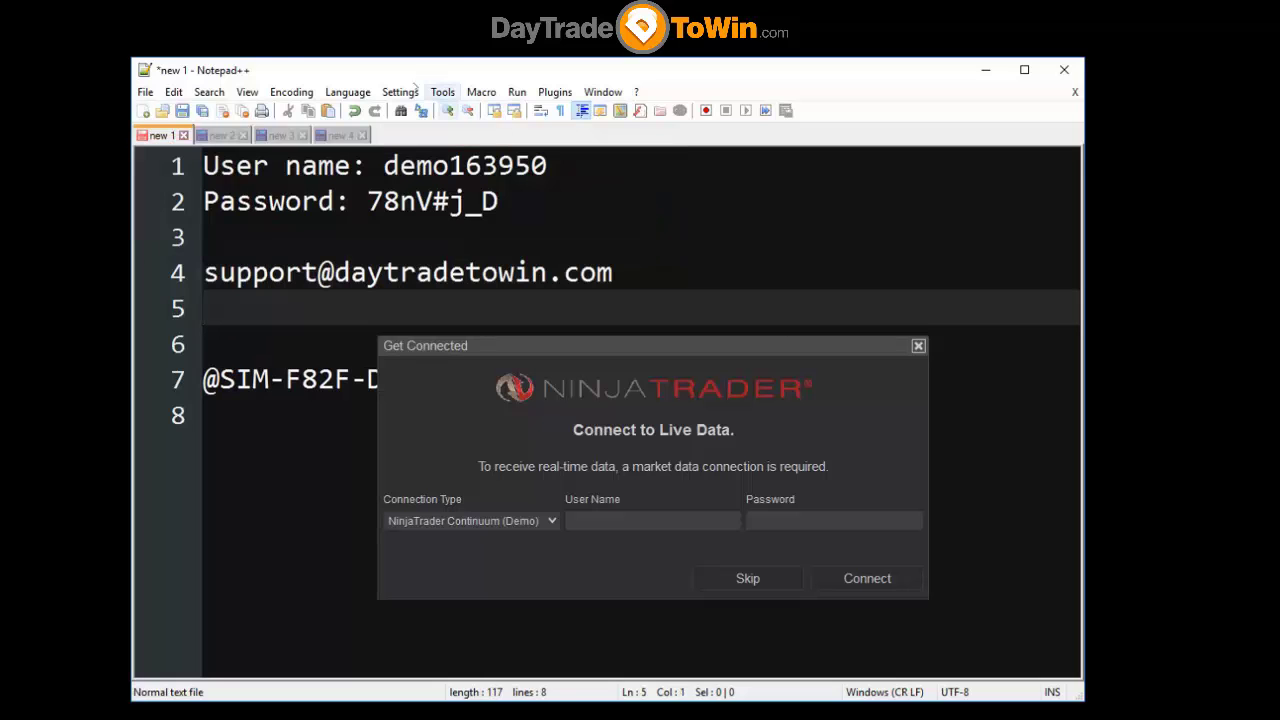
pyautogui.moveTo(391, 70); pyautogui.dragTo(288, 76)
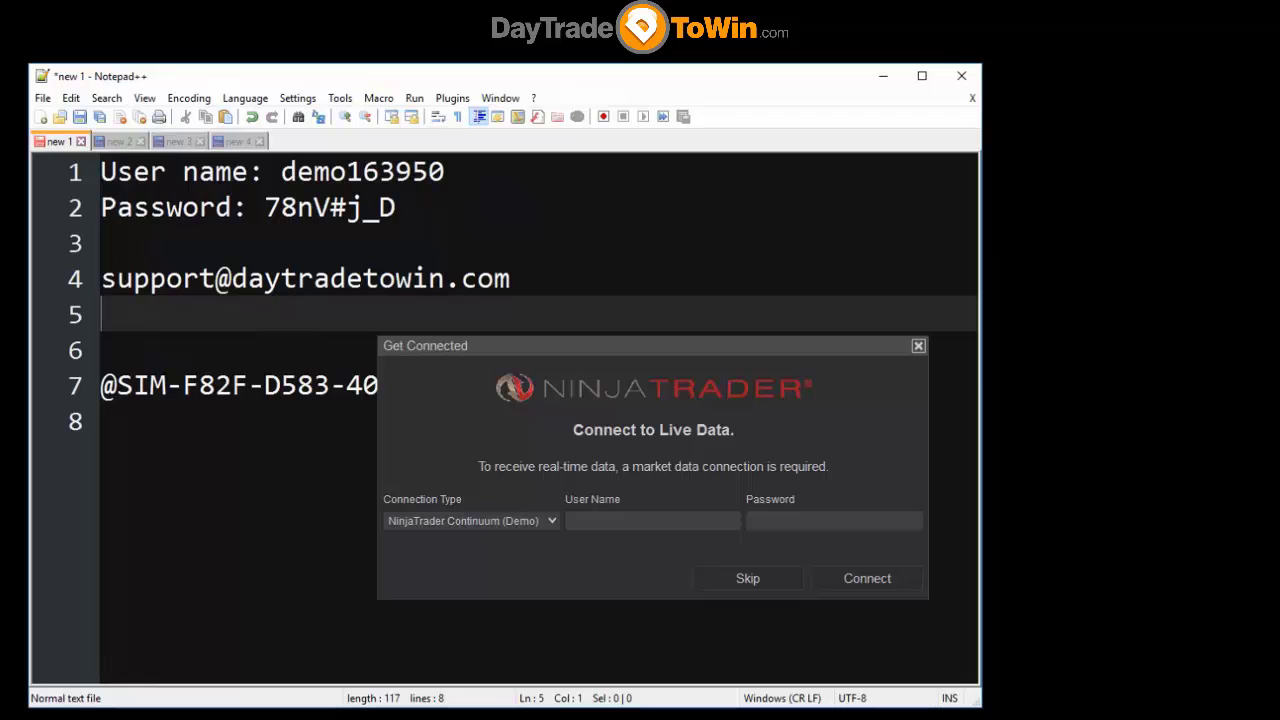
pyautogui.click(575, 356)
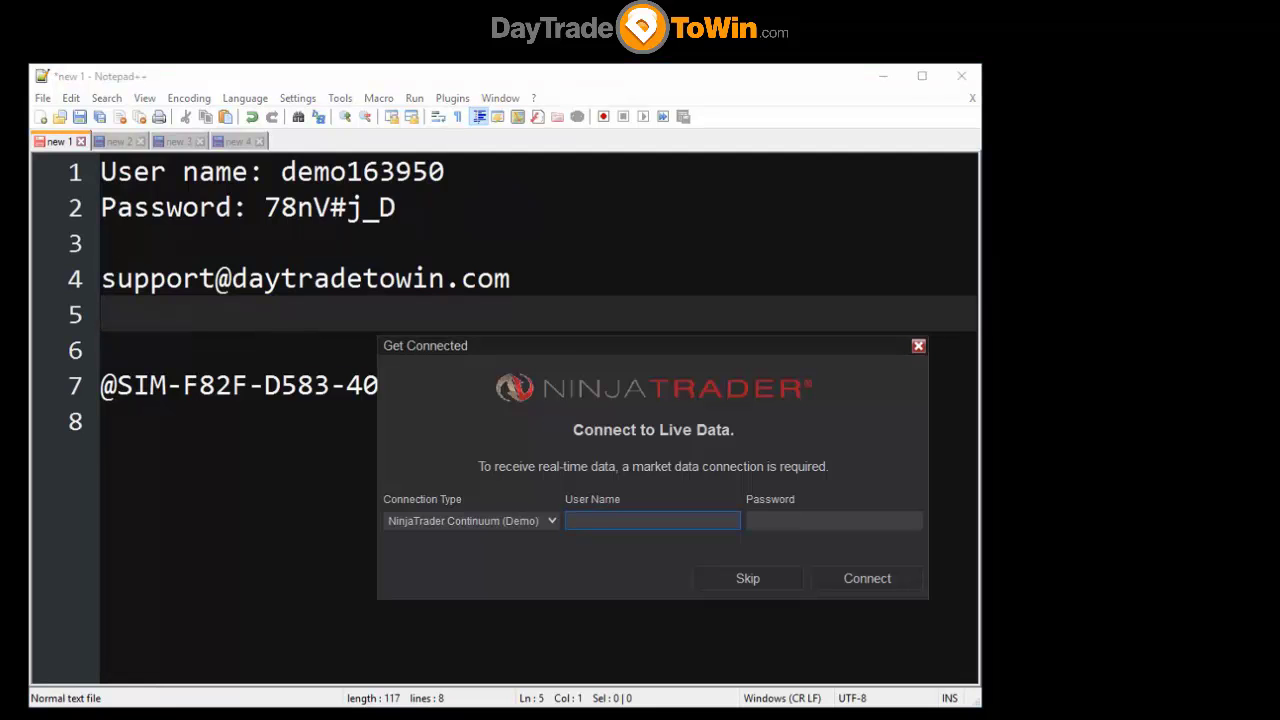
pyautogui.moveTo(396, 207); pyautogui.dragTo(100, 172)
pyautogui.click(652, 520)
pyautogui.click(834, 520)
pyautogui.click(652, 520)
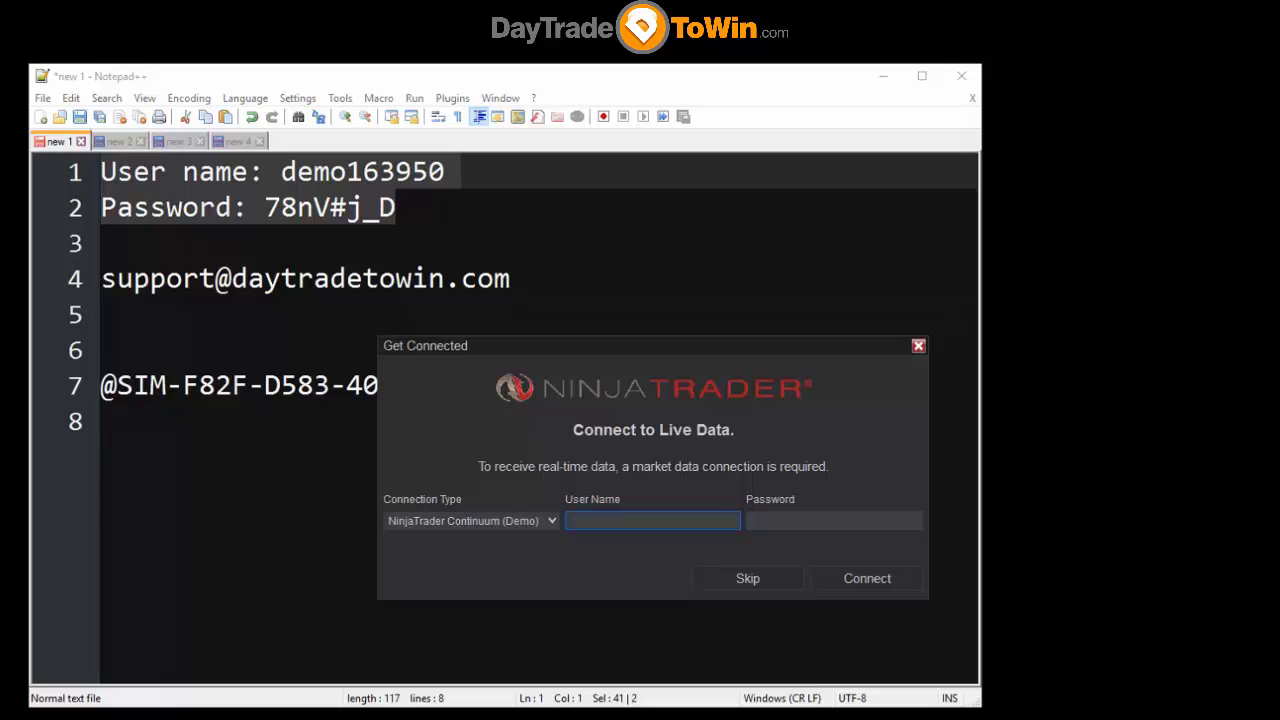
# - Skip the live-data sign-in, then close Getting Started with 'Do not show again' ticked
pyautogui.click(760, 586)
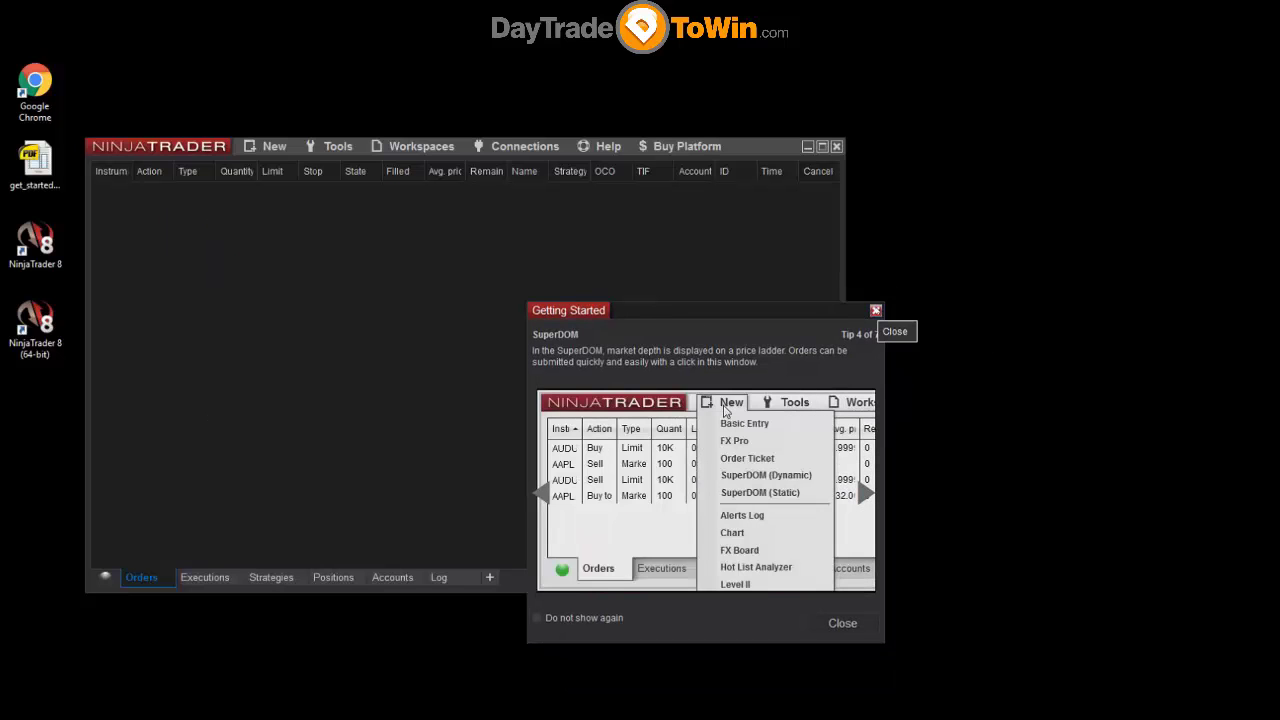
pyautogui.moveTo(679, 321); pyautogui.dragTo(673, 322)
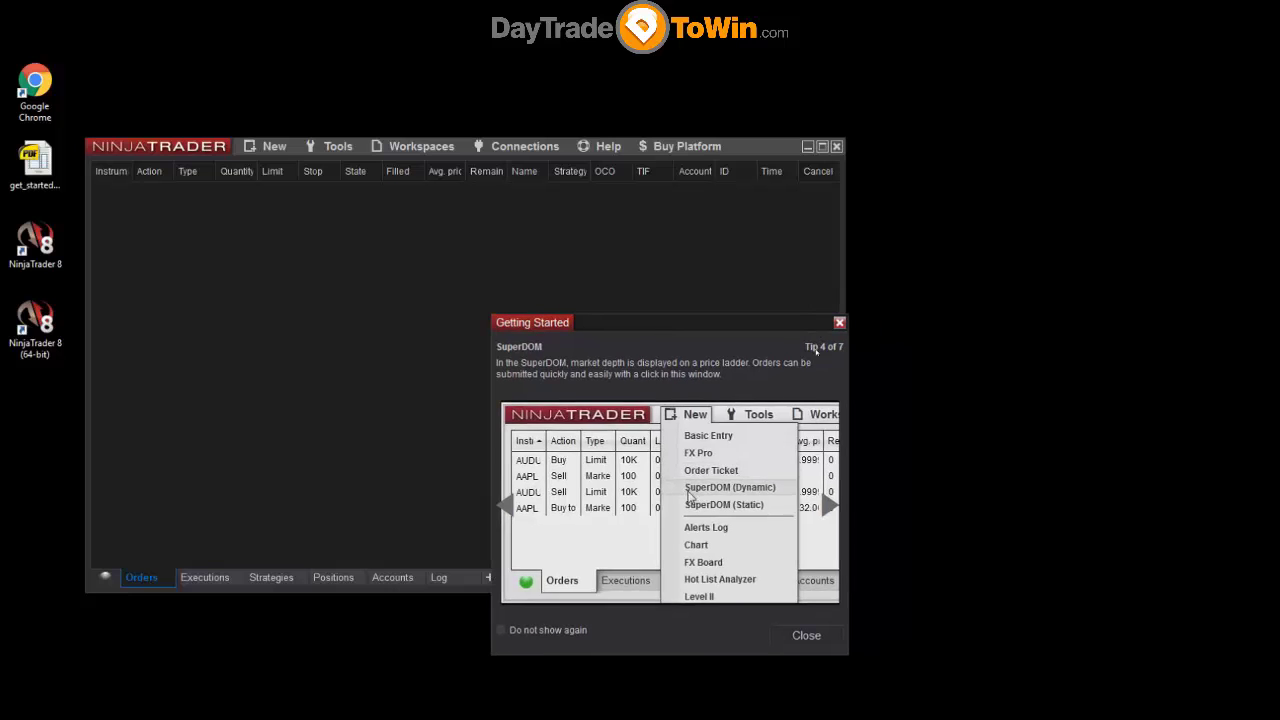
pyautogui.click(517, 632)
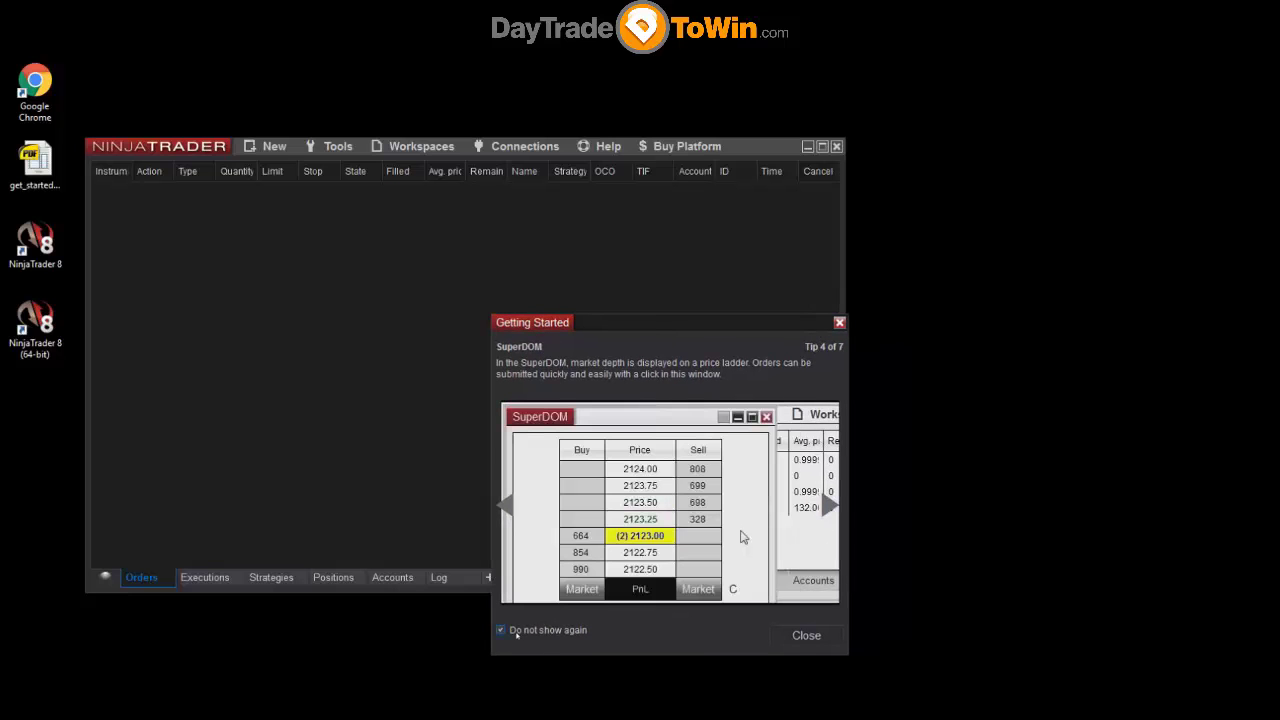
pyautogui.click(790, 640)
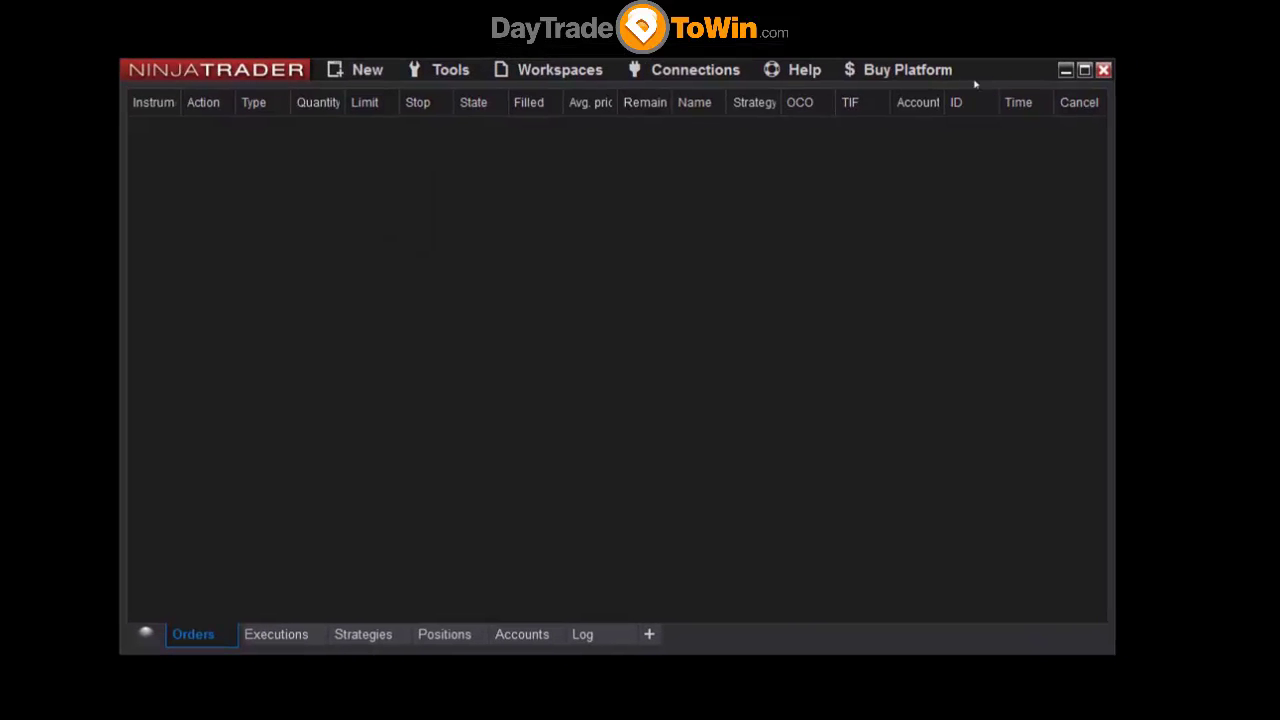
pyautogui.click(366, 75)
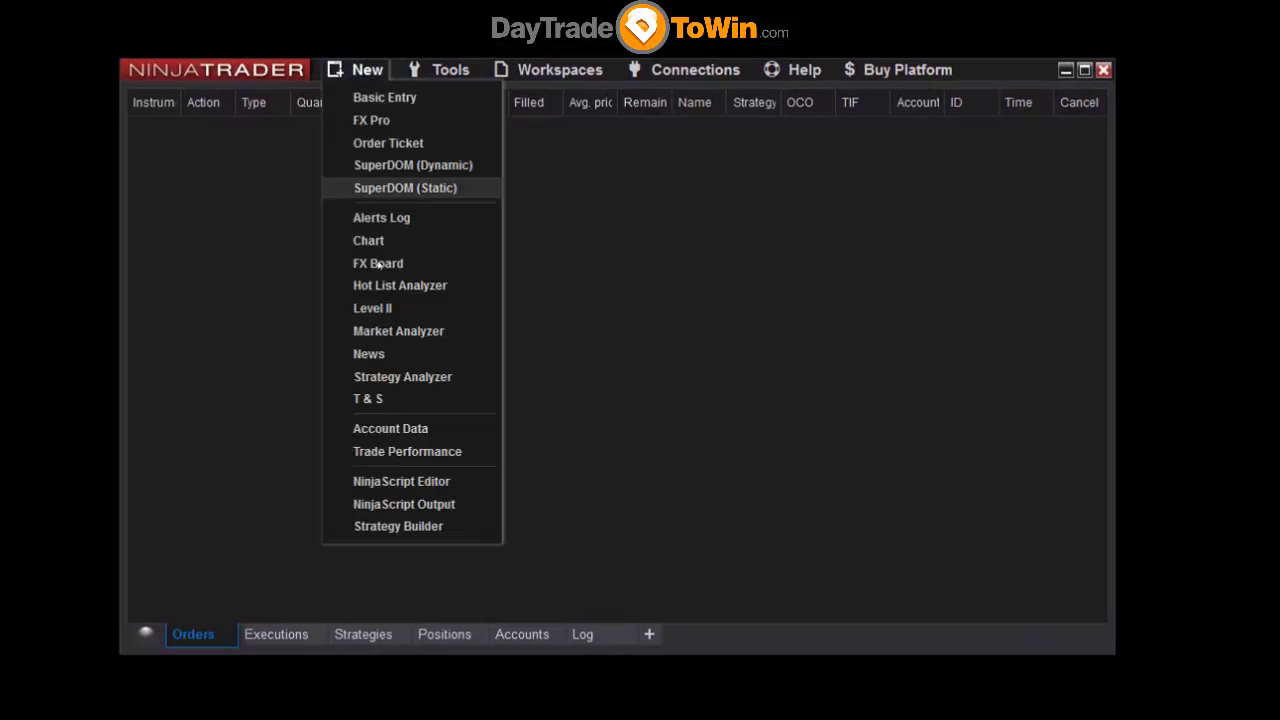
pyautogui.click(448, 71)
pyautogui.click(448, 70)
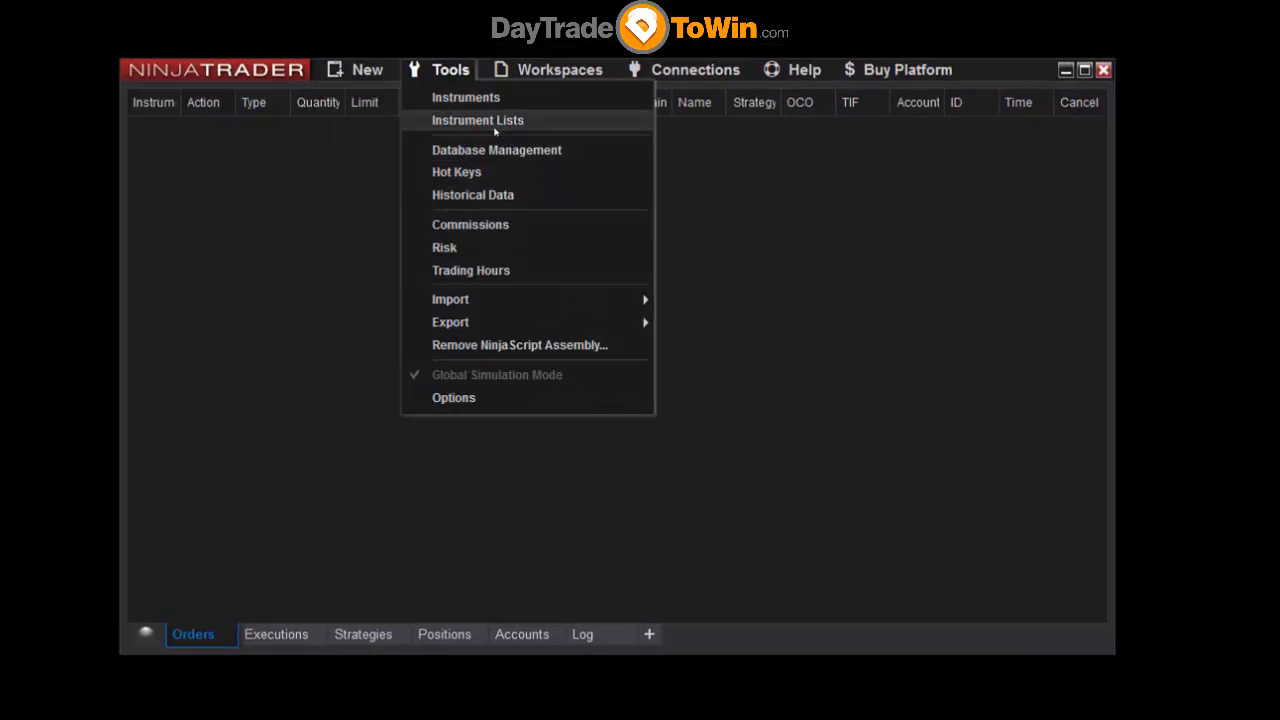
pyautogui.click(551, 72)
pyautogui.click(672, 82)
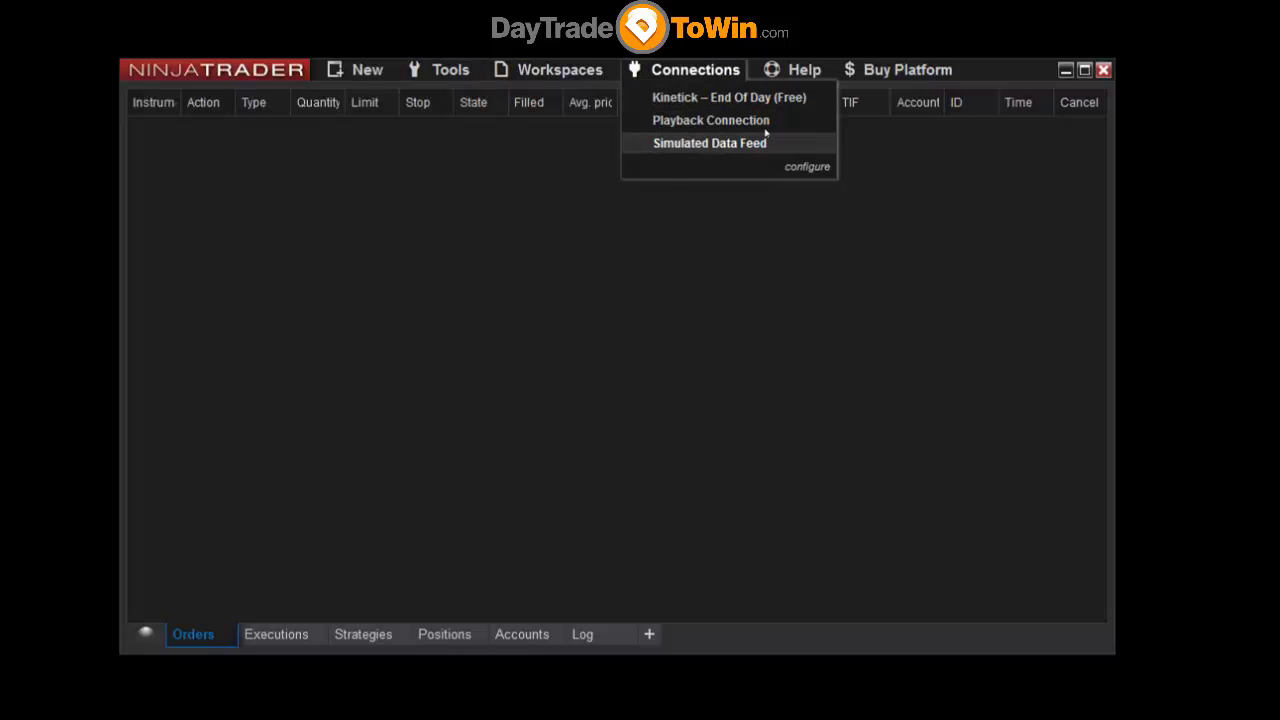
pyautogui.click(815, 72)
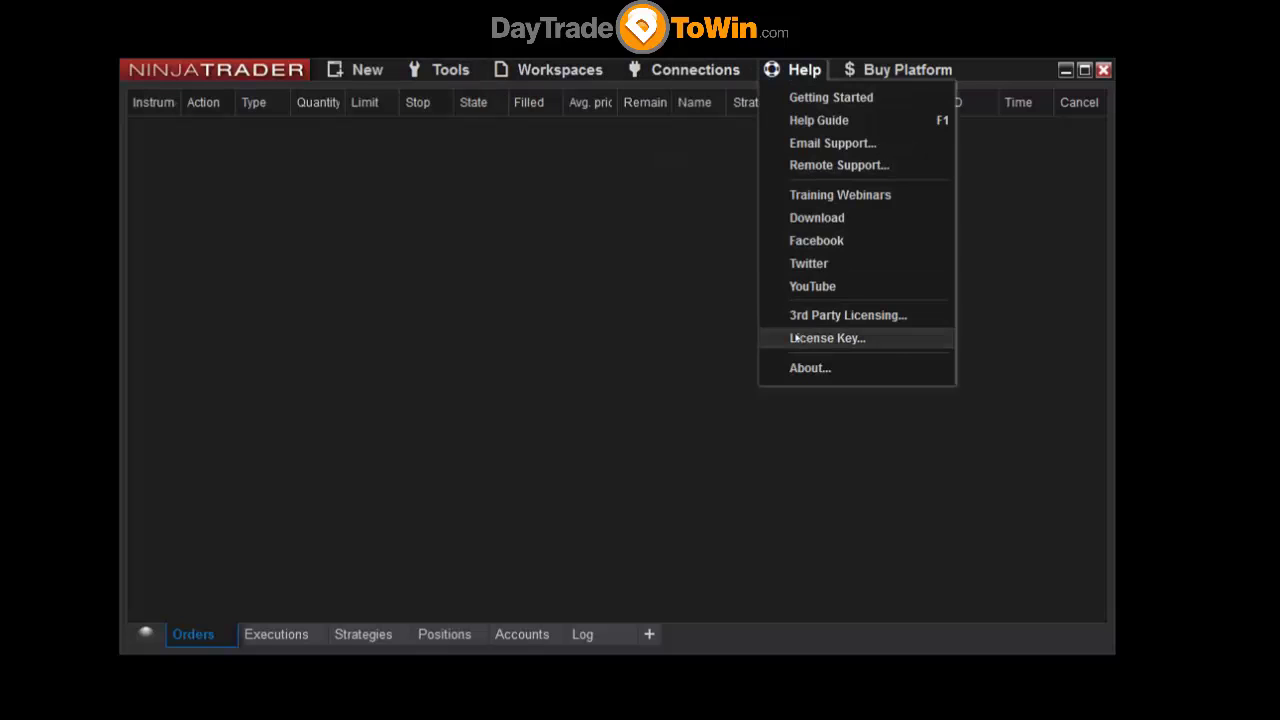
pyautogui.click(604, 300)
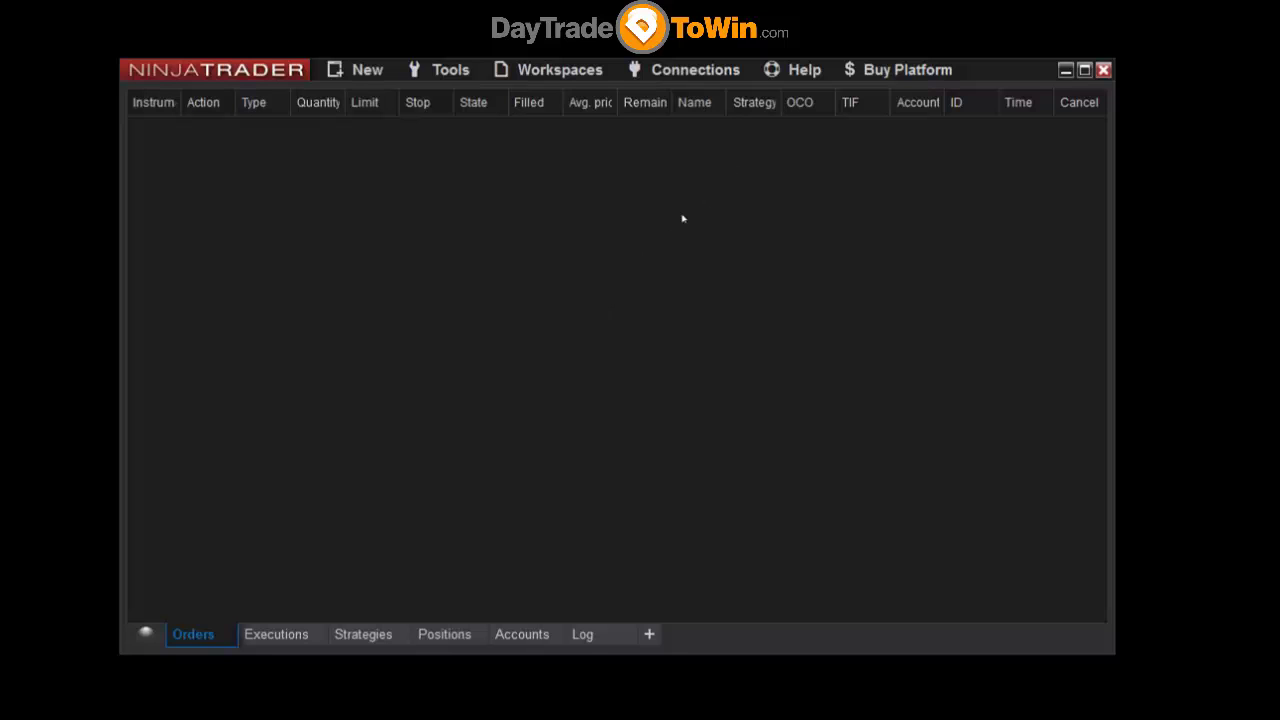
# - Open Connections > Configure and select NinjaTrader Continuum in the Available list
pyautogui.click(670, 74)
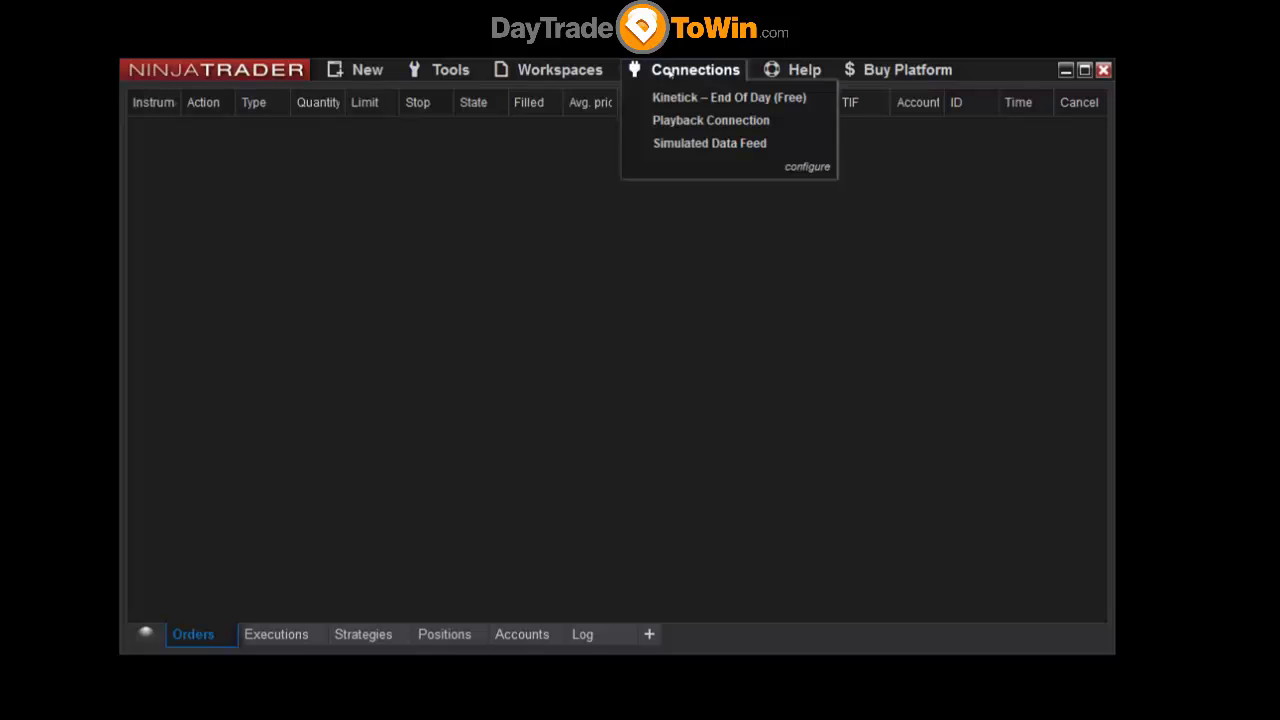
pyautogui.click(810, 168)
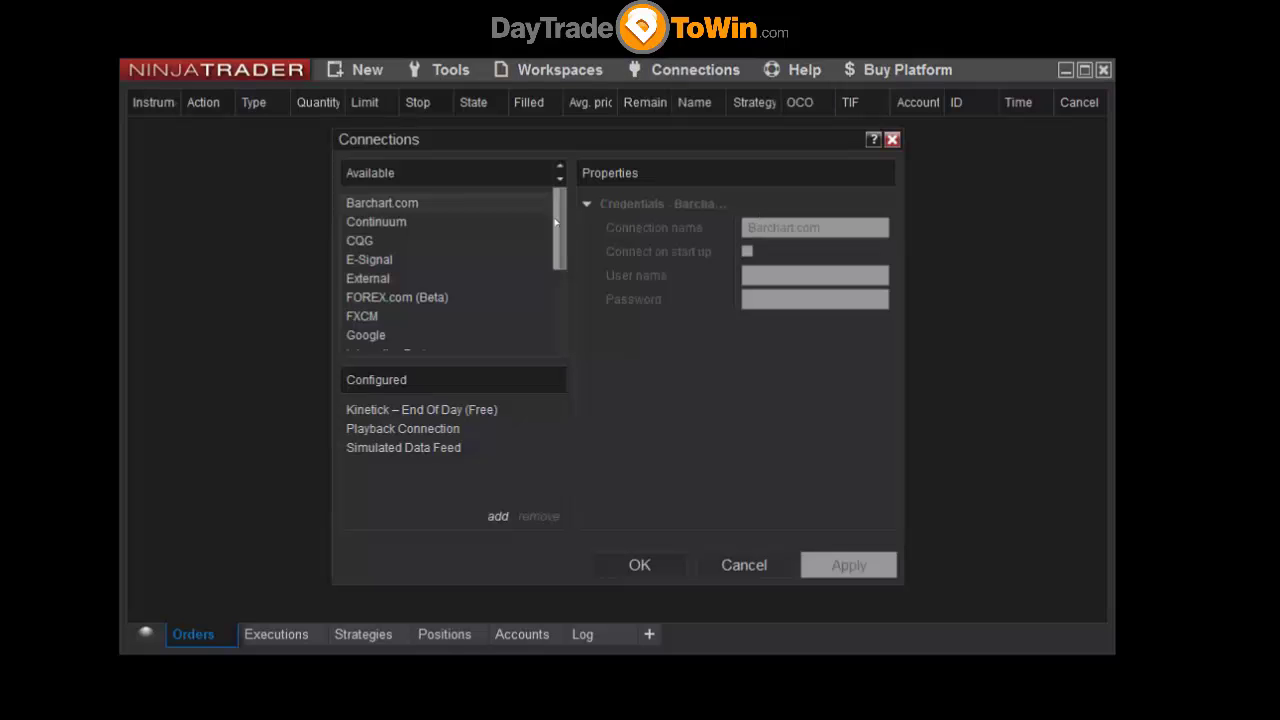
pyautogui.moveTo(556, 222); pyautogui.dragTo(560, 204)
pyautogui.hotkey('alt', 'Tab')
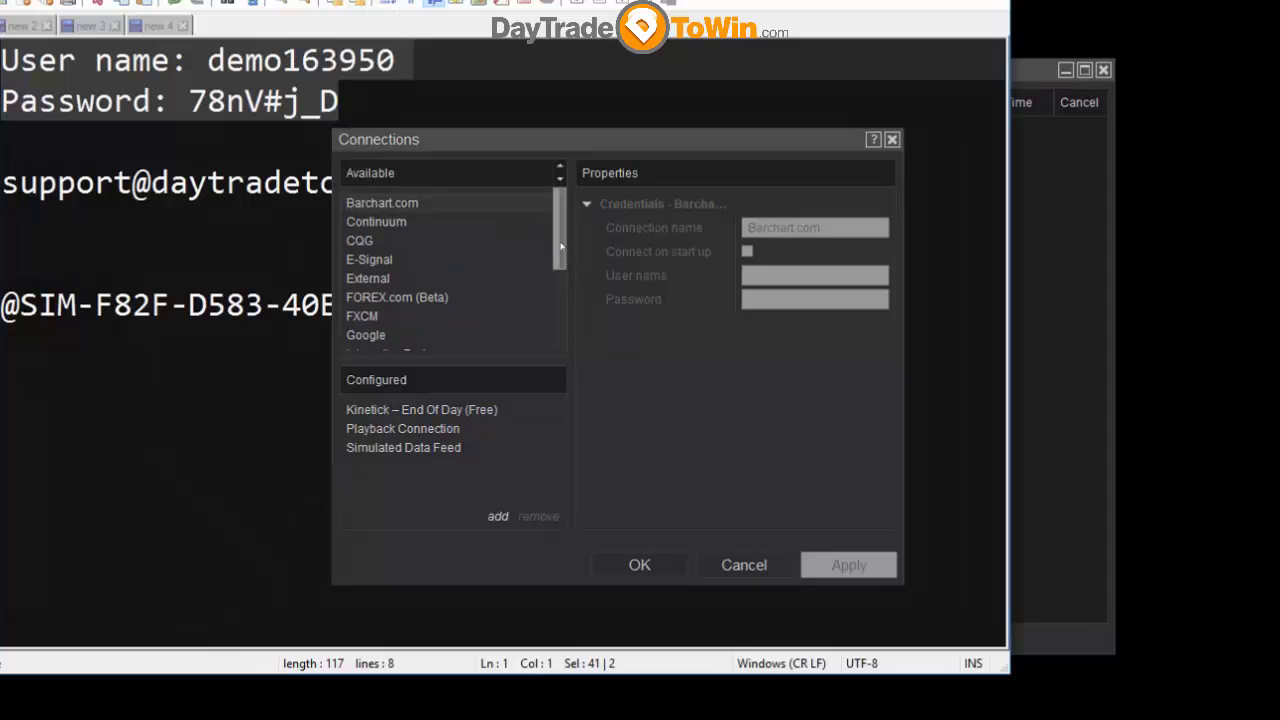
pyautogui.moveTo(556, 243); pyautogui.dragTo(448, 295)
pyautogui.click(442, 292)
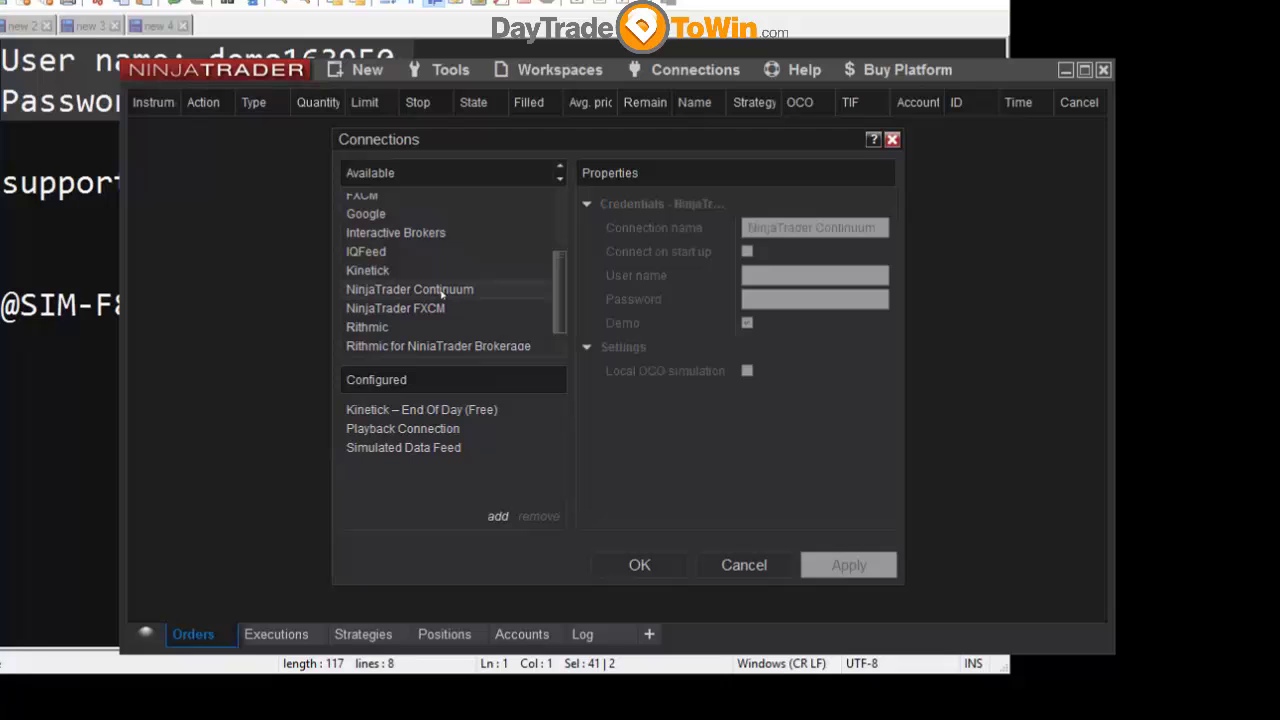
# - Add NinjaTrader Continuum as a configured connection named My NinjaTrader Continuum, Demo ticked
pyautogui.click(496, 518)
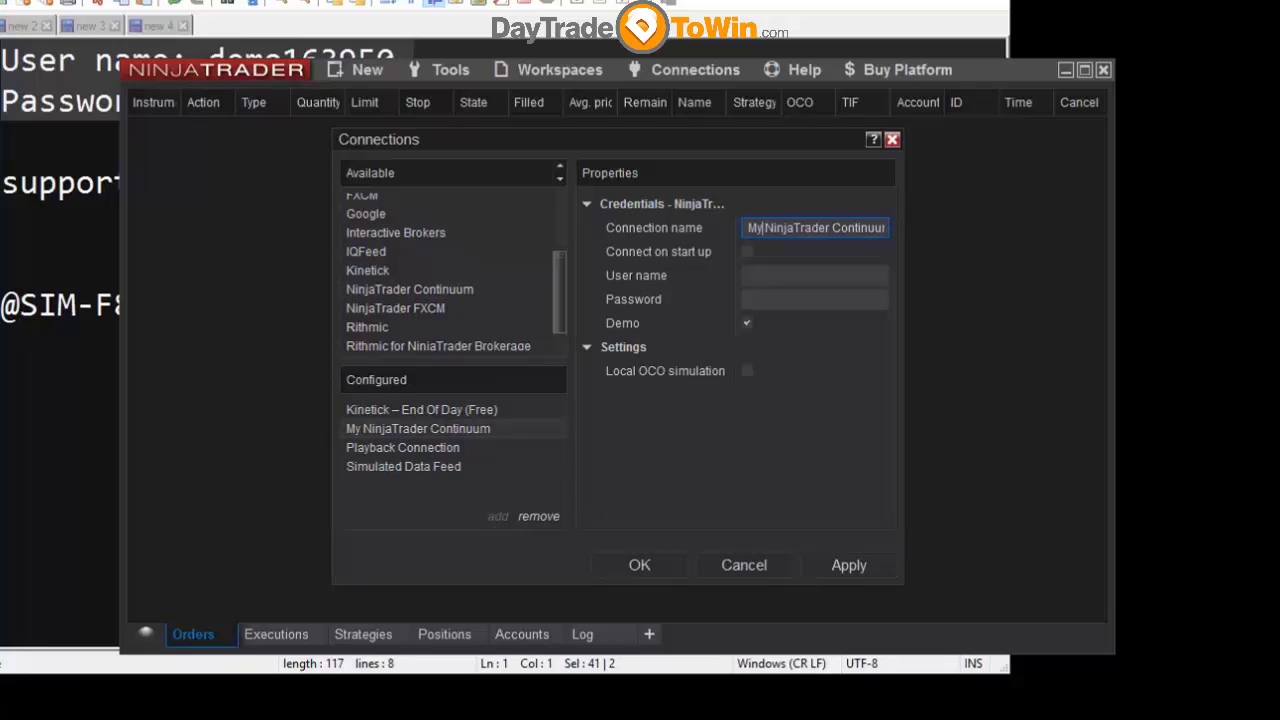
pyautogui.click(848, 228)
pyautogui.tripleClick(814, 228)
pyautogui.click(786, 228)
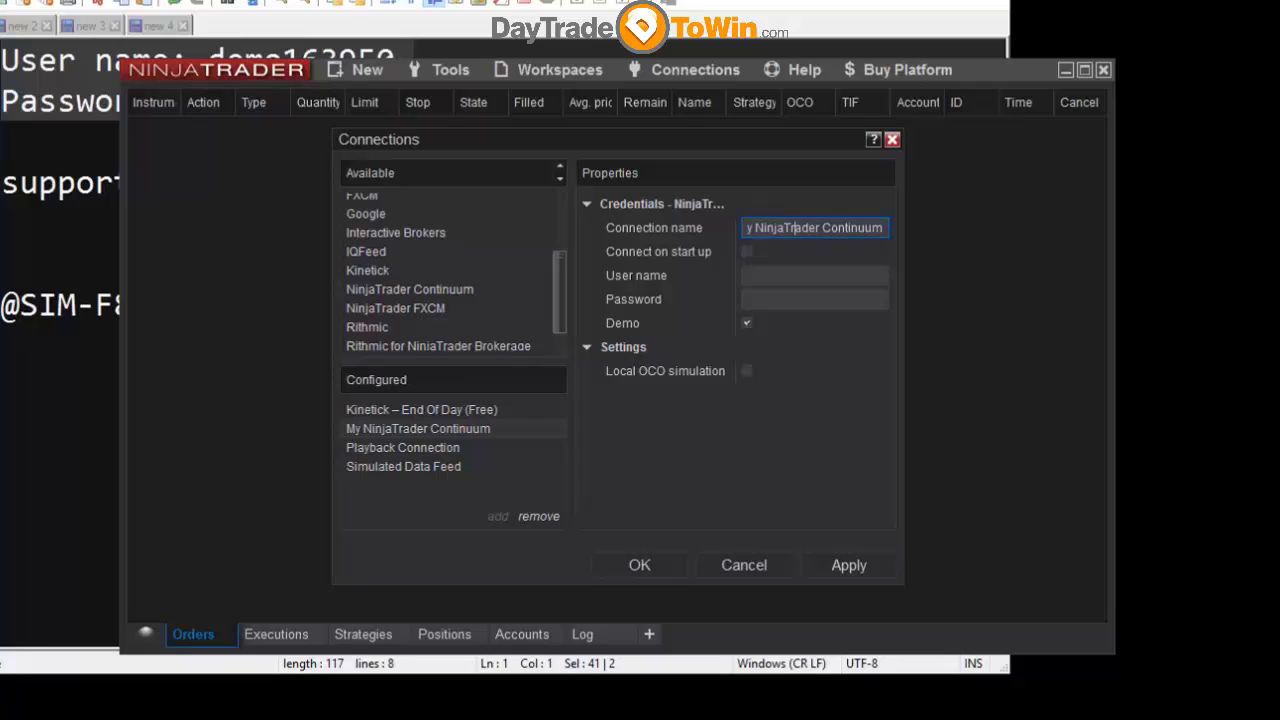
pyautogui.press('Tab')
# - Copy the demo user name from the Notepad++ note and return to the User name field
pyautogui.doubleClick(300, 57)
pyautogui.hotkey('ctrl', 'c')
pyautogui.moveTo(349, 0); pyautogui.dragTo(414, 719)
pyautogui.click(760, 275)
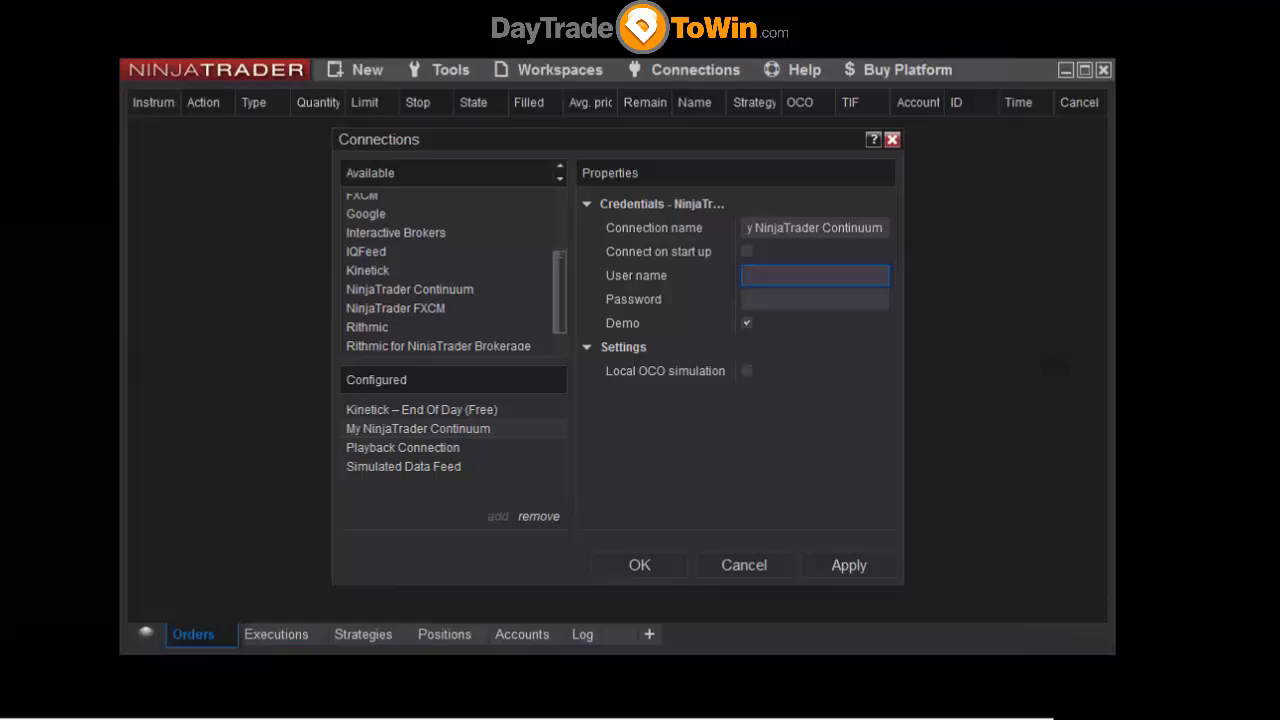
# - Paste the demo user name into the connection and add a 'Ctrl+C' line in the note
pyautogui.hotkey('ctrl', 'v')
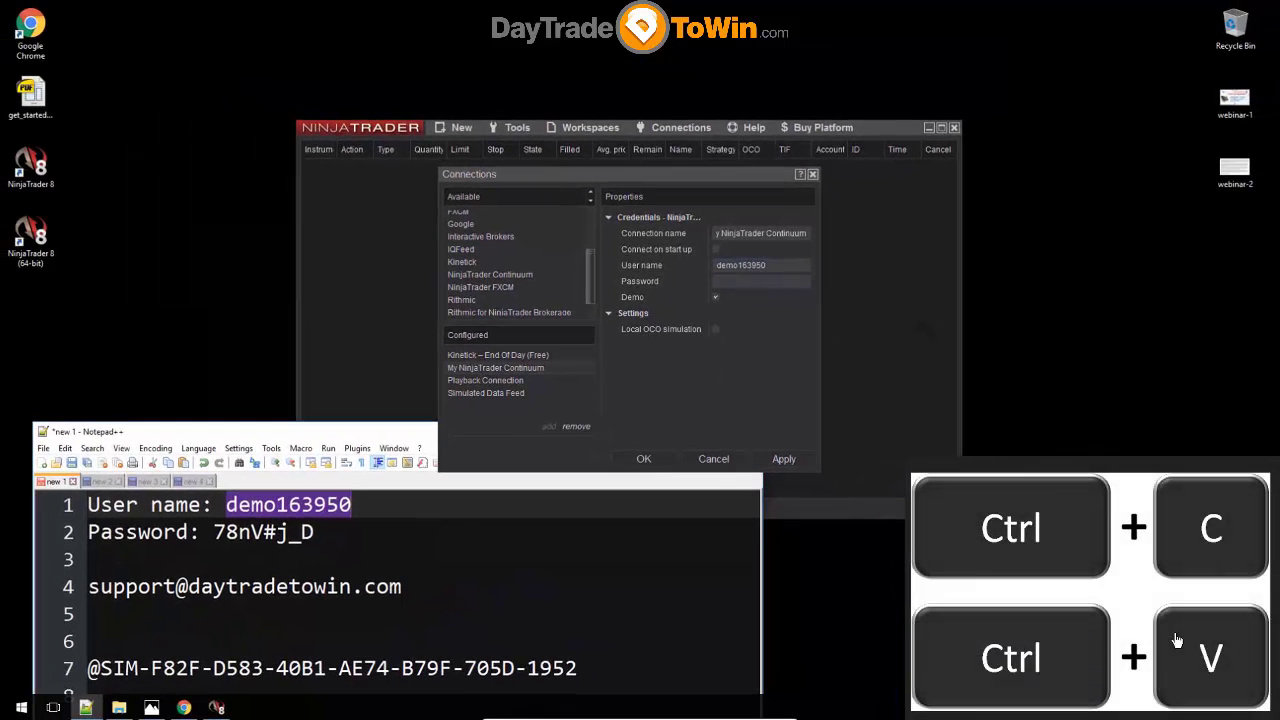
pyautogui.press('Down')
pyautogui.press('Return')
pyautogui.press('Return')
pyautogui.write('Ctrl+C')
pyautogui.press('Left')
pyautogui.press('Left')
pyautogui.press('End')
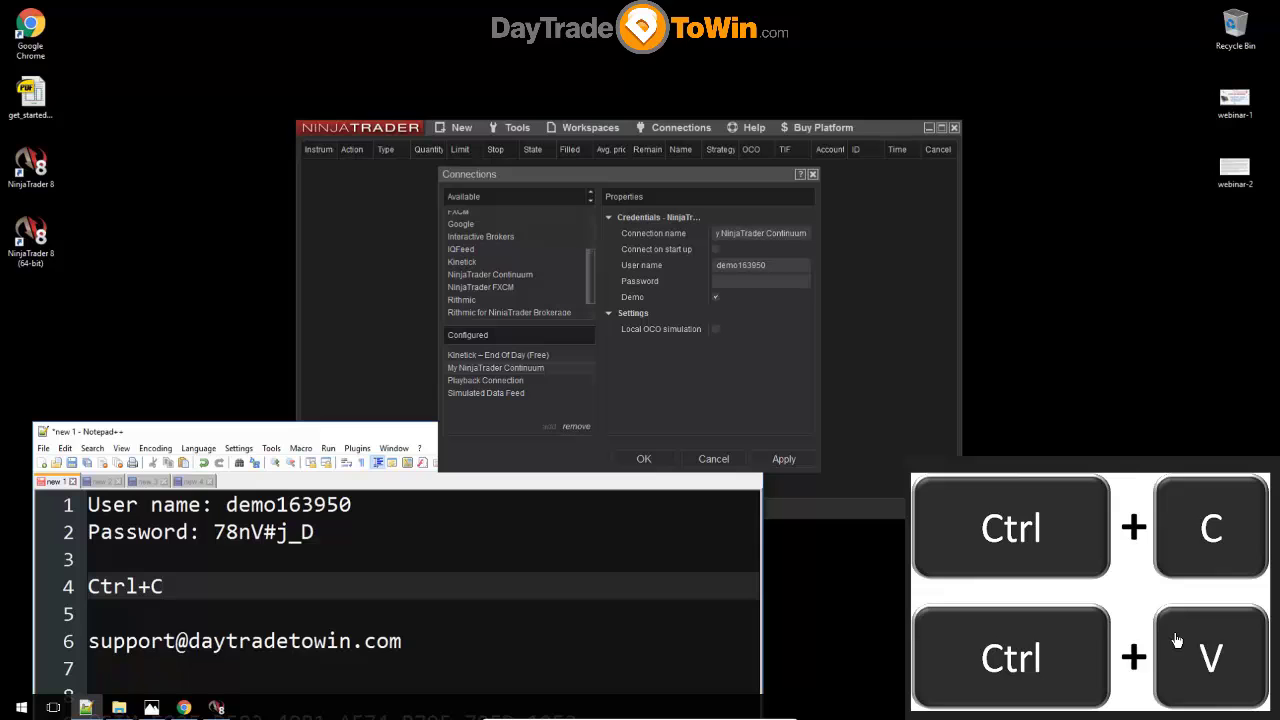
pyautogui.press('Down')
pyautogui.press('Down')
pyautogui.press('Home')
pyautogui.hotkey('shift', 'End')
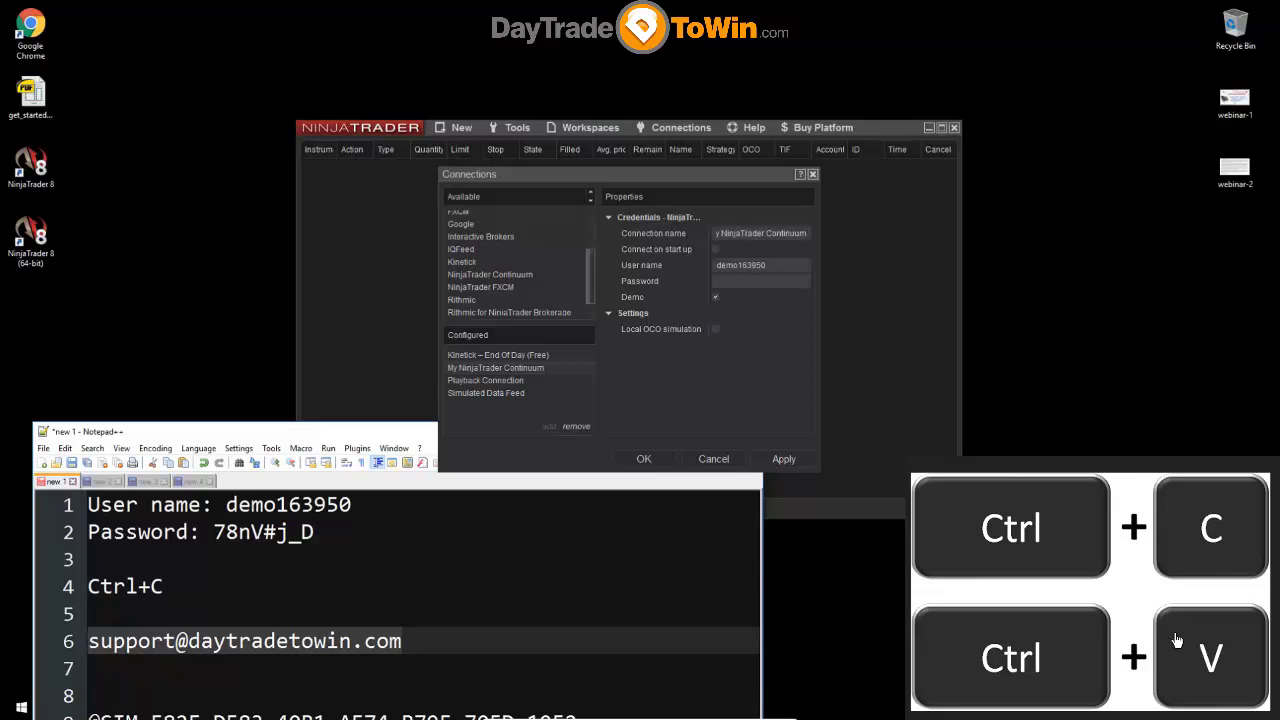
# - Add a 'Ctrl+V' line and complete the reminders as 'Ctrl+C COPY' and 'Ctrl+V PASTE'
pyautogui.press('Up')
pyautogui.press('Up')
pyautogui.press('End')
pyautogui.press('Return')
pyautogui.write('Ctrl+V')
pyautogui.press('Up')
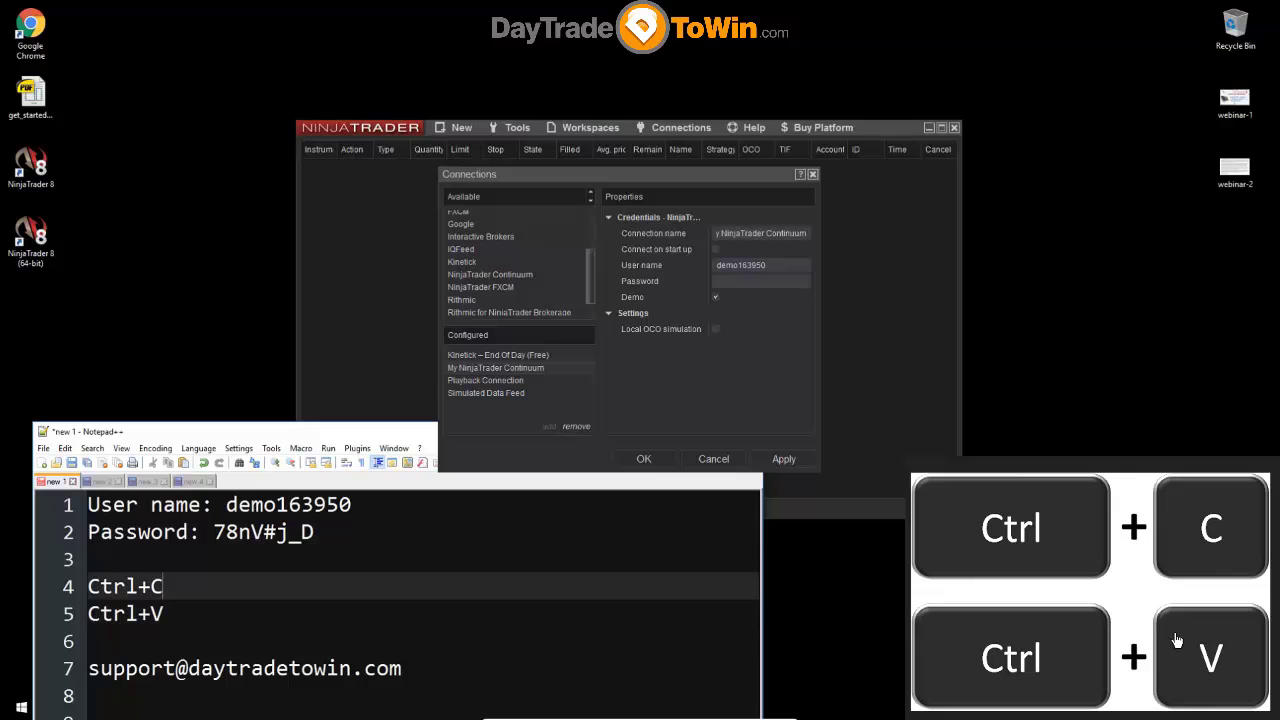
pyautogui.write('COPY')
pyautogui.press('Down')
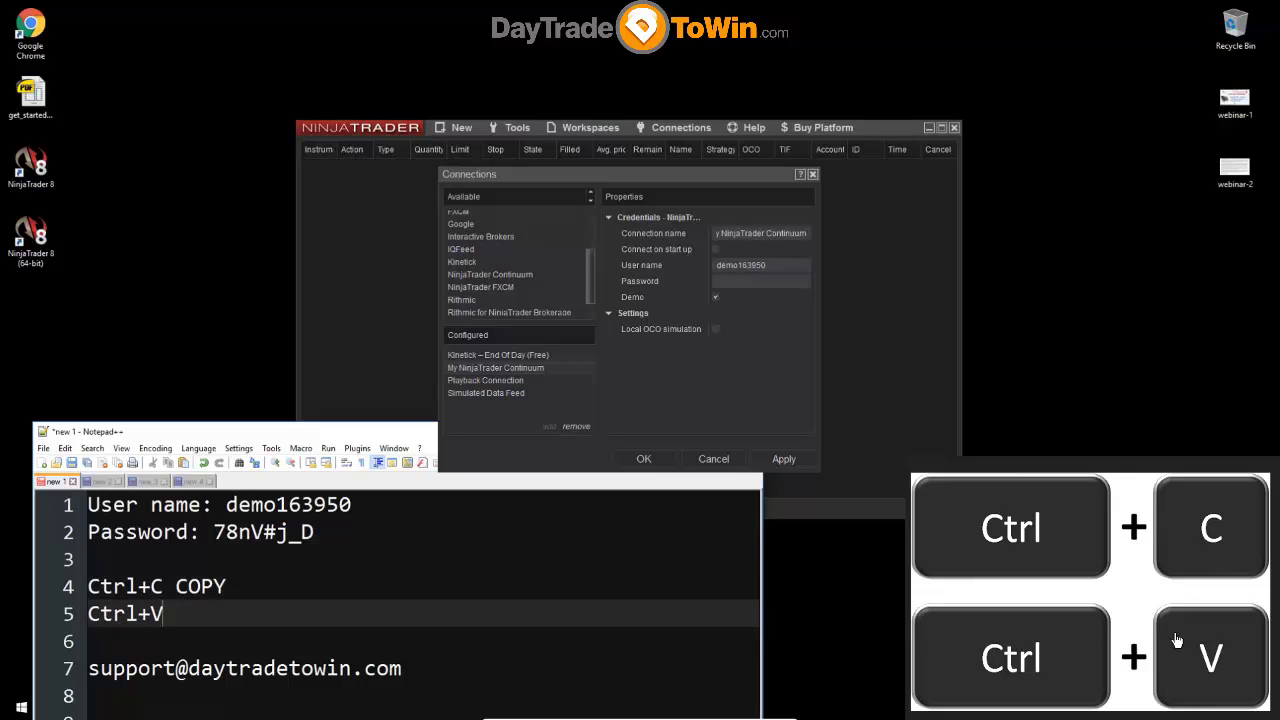
pyautogui.write('PASTE')
# - Select the demo password on line 2 of the note and copy it
pyautogui.press('Up')
pyautogui.hotkey('shift', 'Home')
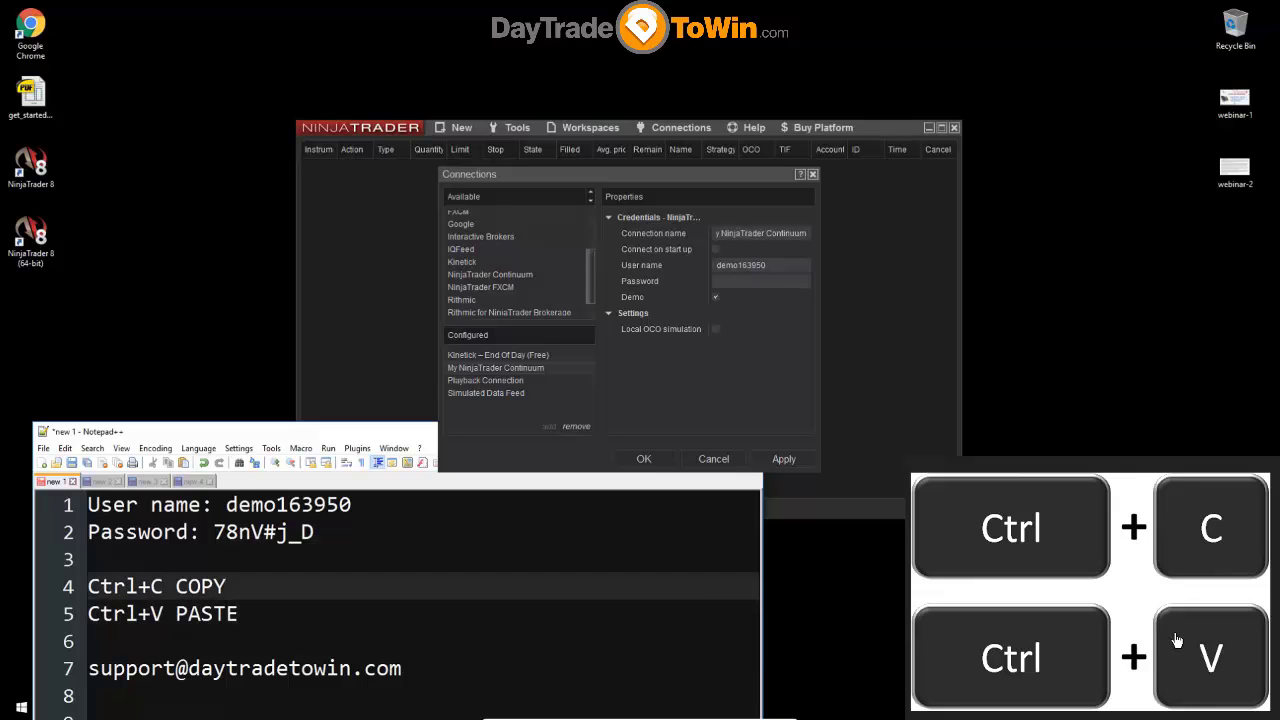
pyautogui.press('Down')
pyautogui.press('Up')
pyautogui.hotkey('shift', 'End')
pyautogui.press('Down')
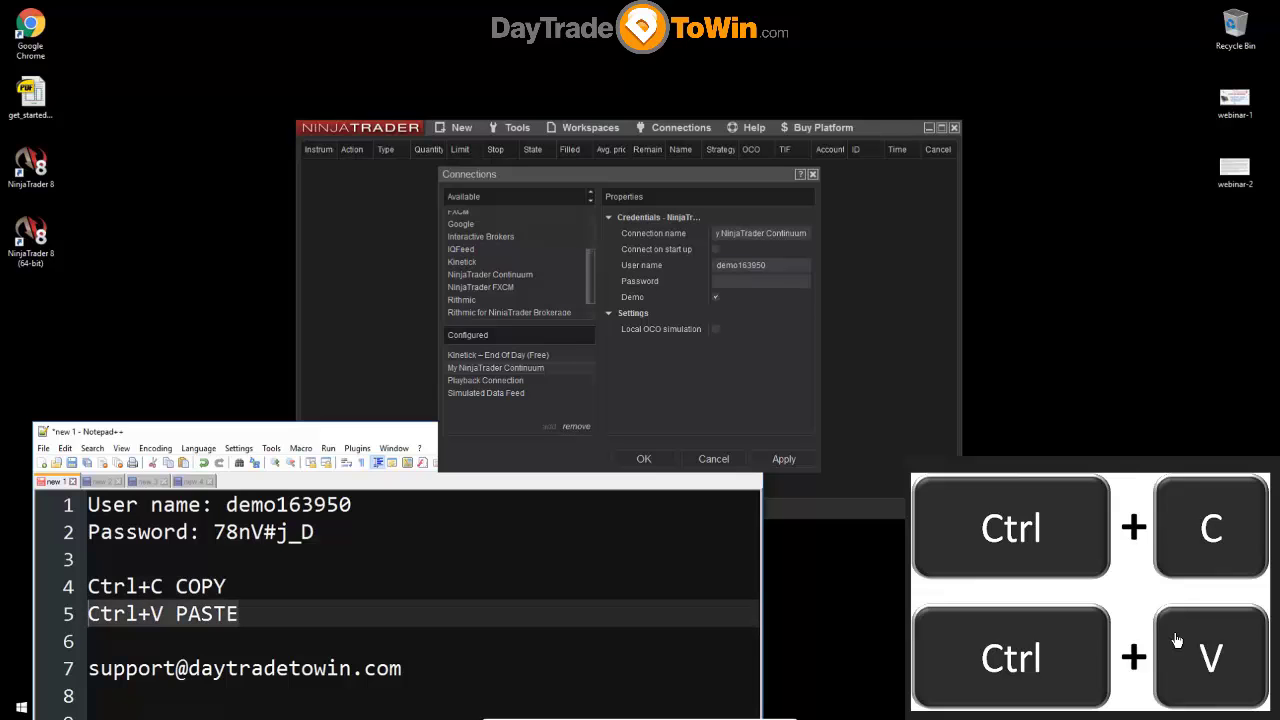
pyautogui.press('Up')
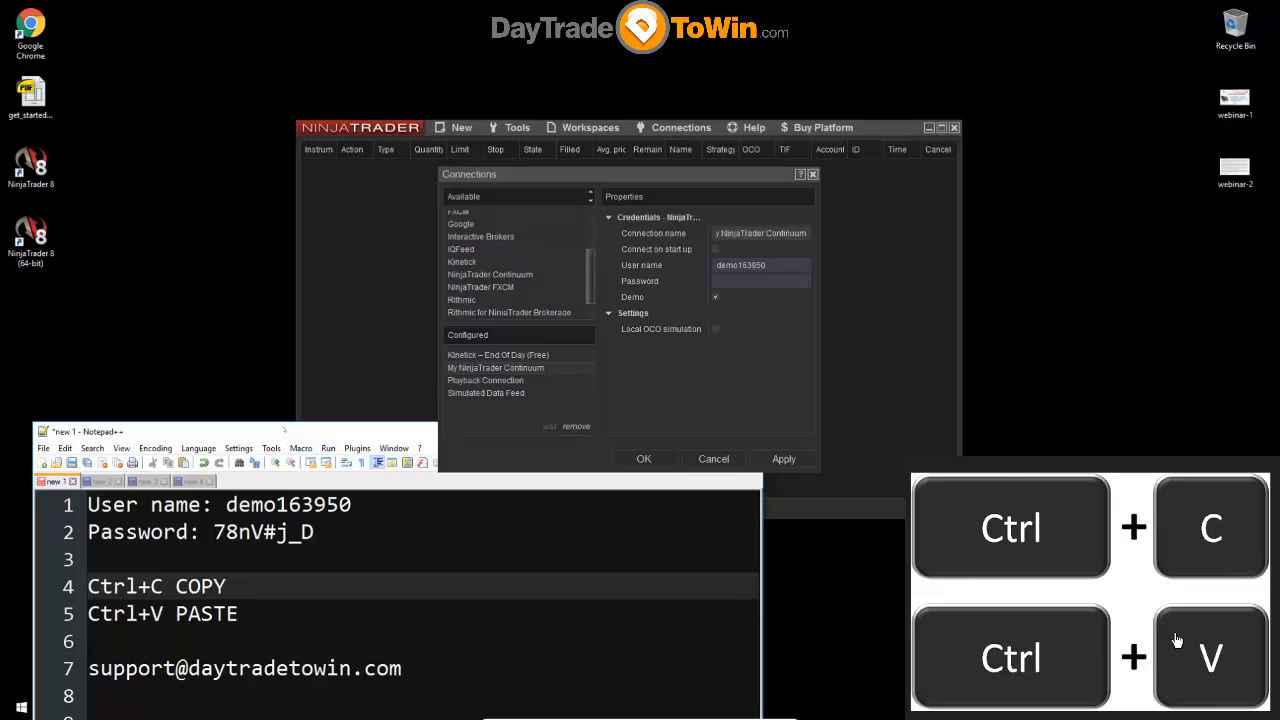
pyautogui.press('Up')
pyautogui.press('Up')
pyautogui.press('End')
pyautogui.hotkey('shift', 'Left')
pyautogui.hotkey('shift', 'Left')
pyautogui.hotkey('shift', 'Left')
pyautogui.hotkey('shift', 'Left')
pyautogui.hotkey('shift', 'Left')
pyautogui.hotkey('shift', 'Left')
pyautogui.hotkey('shift', 'Left')
pyautogui.hotkey('shift', 'Left')
pyautogui.hotkey('ctrl', 'c')
# - Paste the copied demo password into My NinjaTrader Continuum's Password field
pyautogui.click(758, 281)
pyautogui.hotkey('ctrl', 'v')
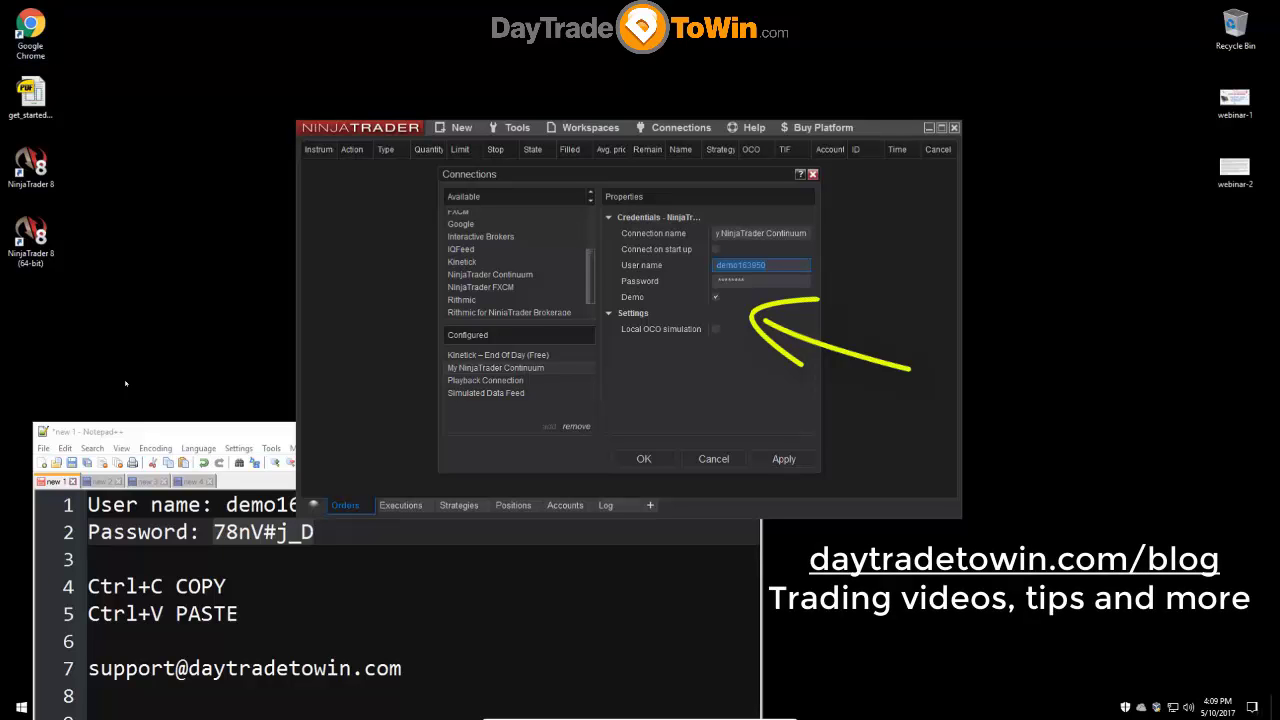
pyautogui.click(745, 281)
# - Save the connection settings, accept the Continuum Disclaimer, and bring up the Connections list
pyautogui.click(643, 459)
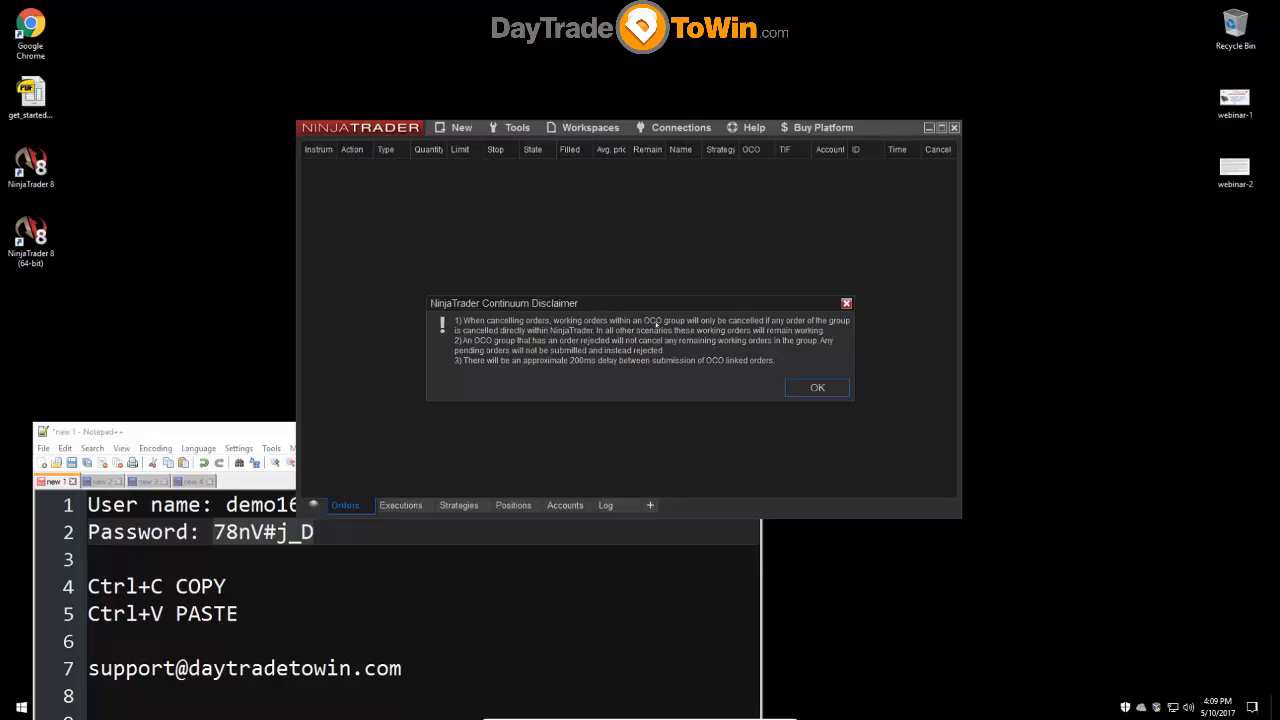
pyautogui.click(818, 389)
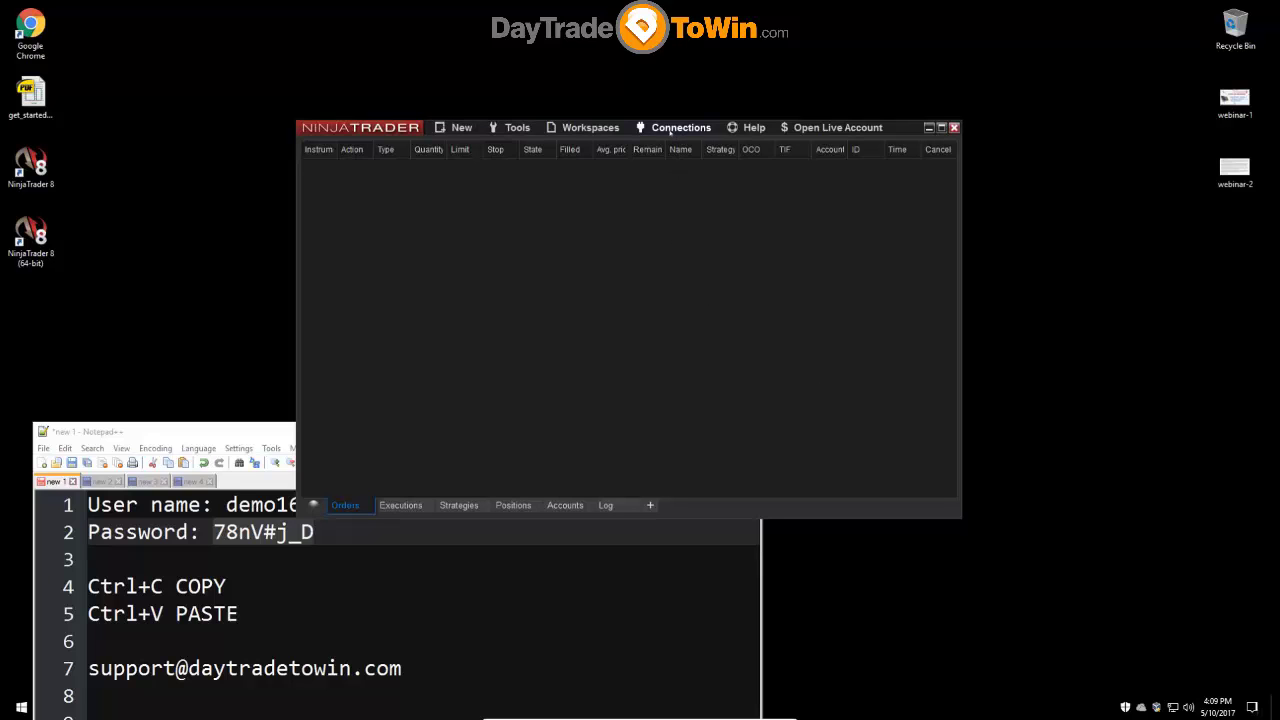
pyautogui.click(670, 131)
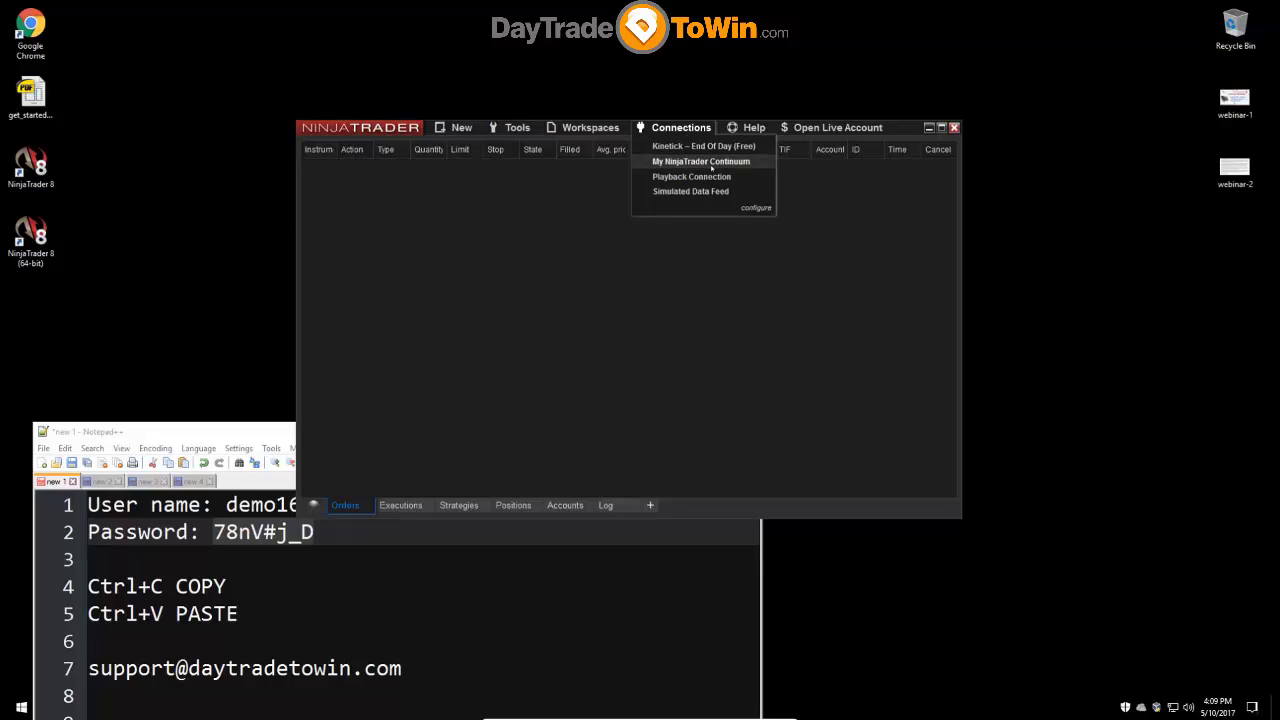
# - Connect to My NinjaTrader Continuum and wait for the status dot to turn green
pyautogui.click(708, 163)
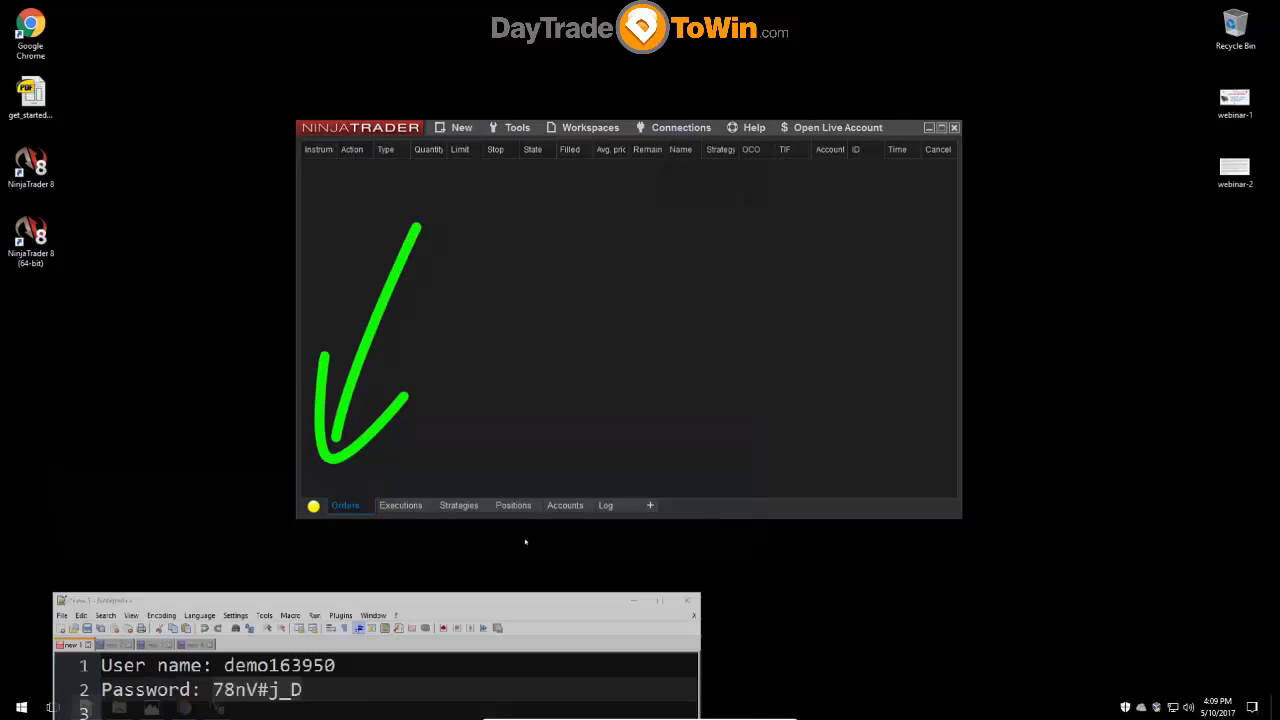
pyautogui.moveTo(313, 507)
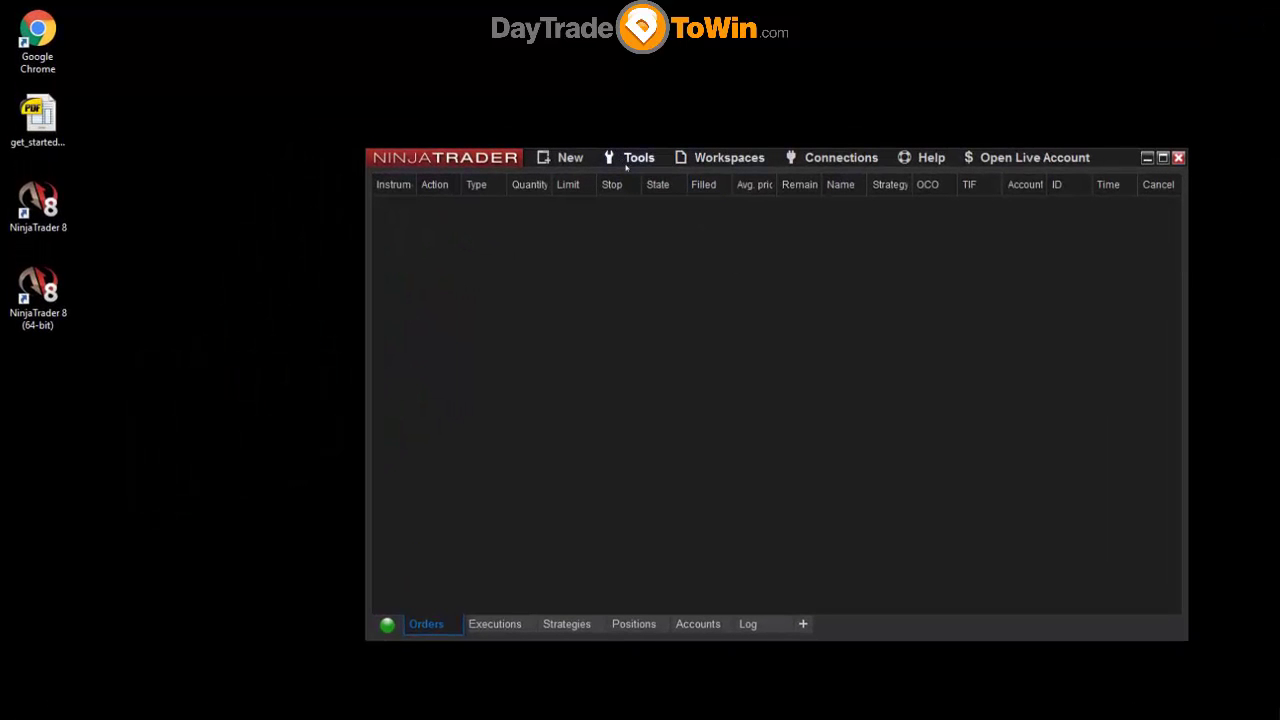
# - Browse the Control Center's New and Tools menus, then close them
pyautogui.click(625, 160)
pyautogui.click(565, 158)
pyautogui.click(565, 158)
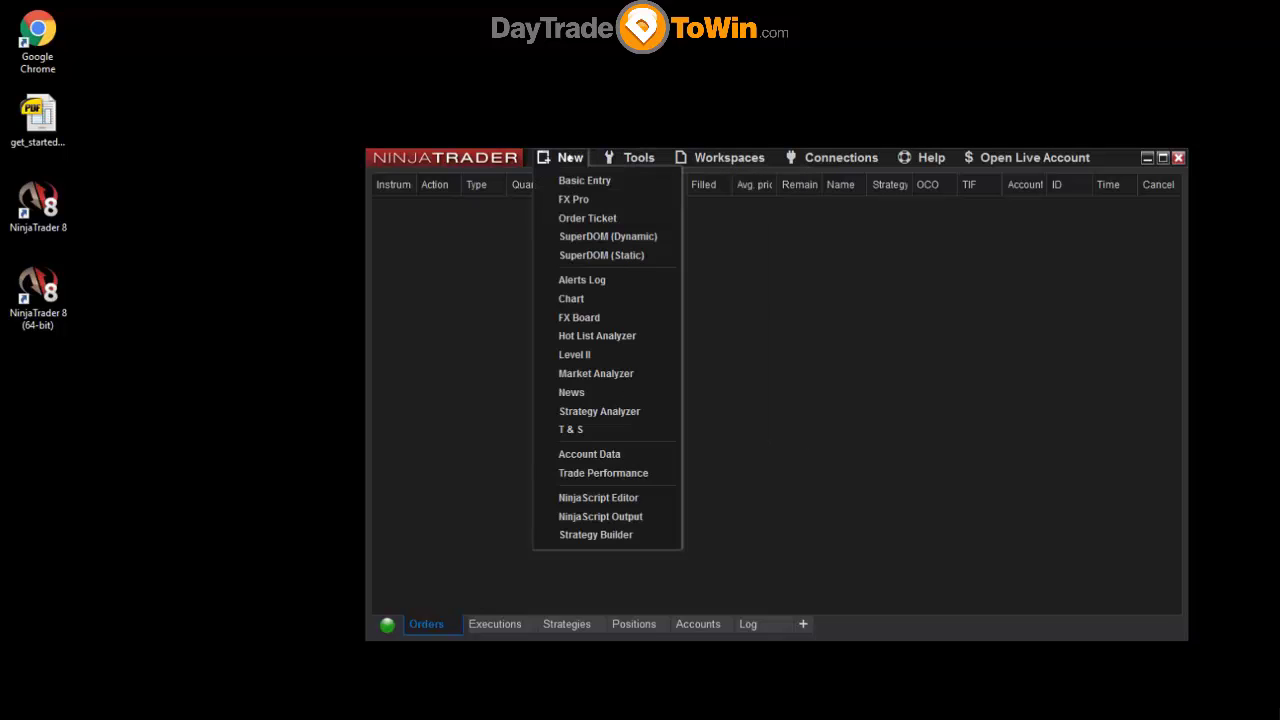
pyautogui.click(632, 158)
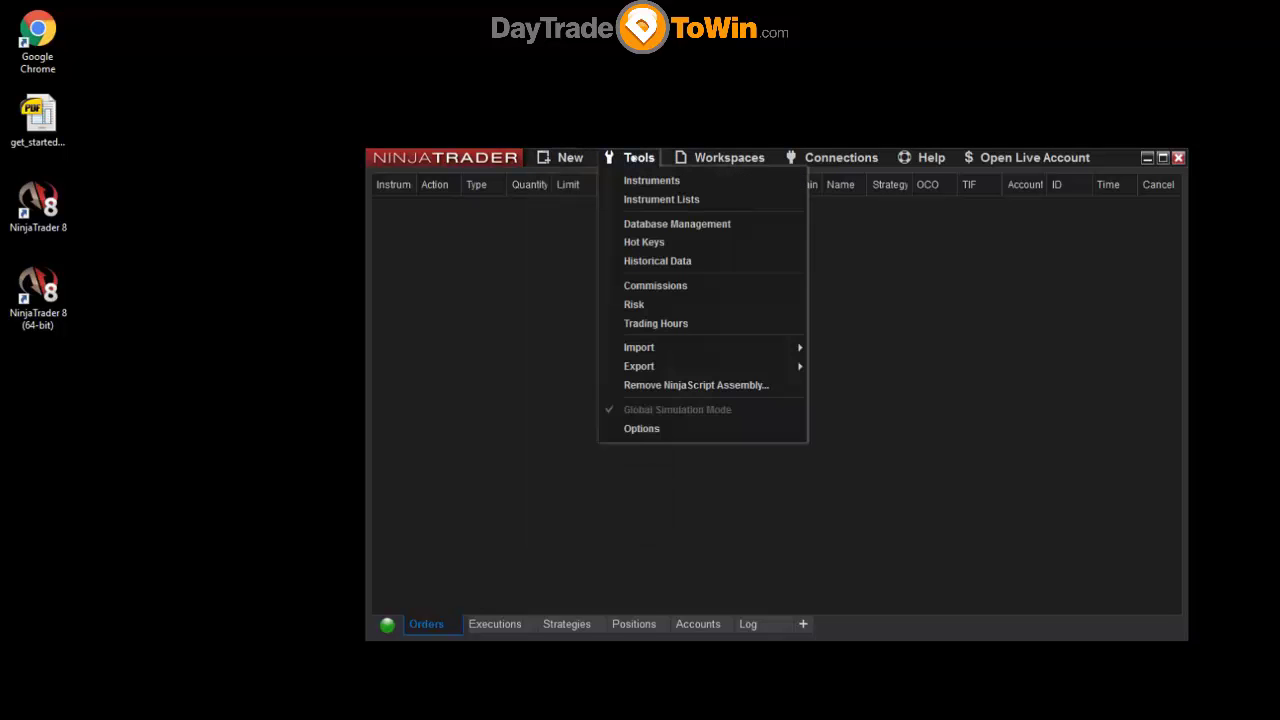
pyautogui.click(540, 271)
pyautogui.click(565, 157)
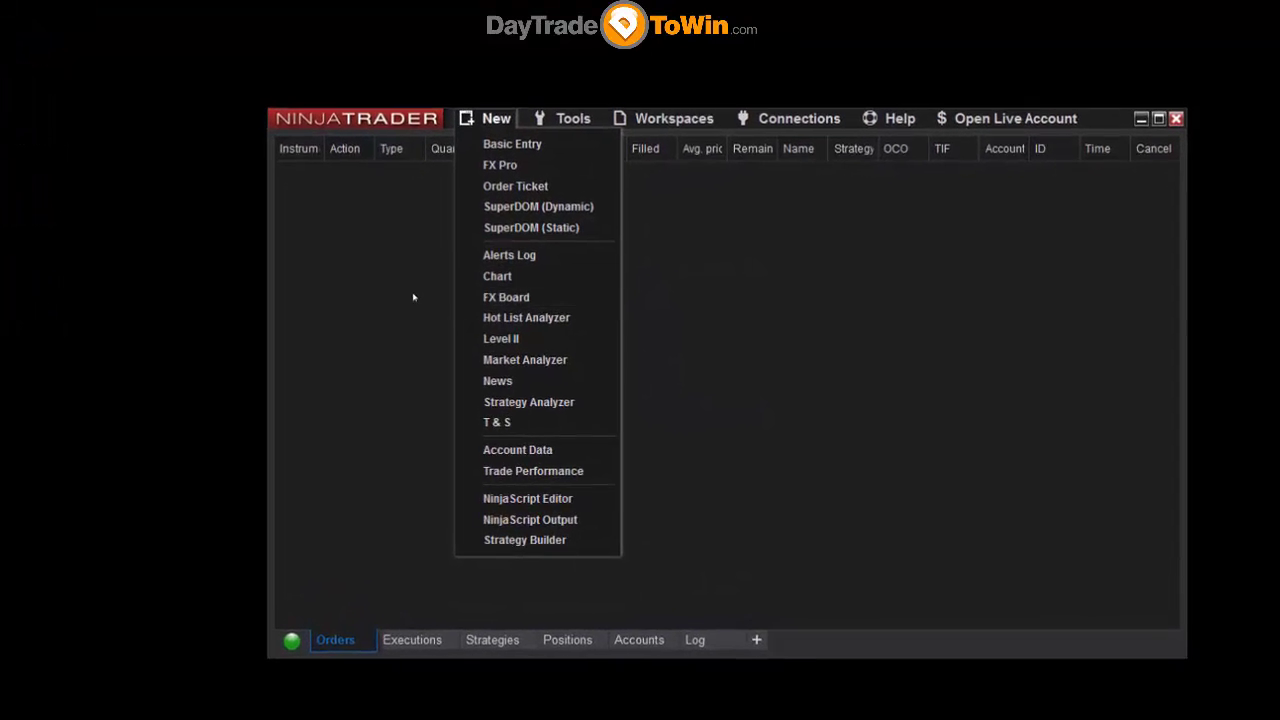
pyautogui.click(435, 305)
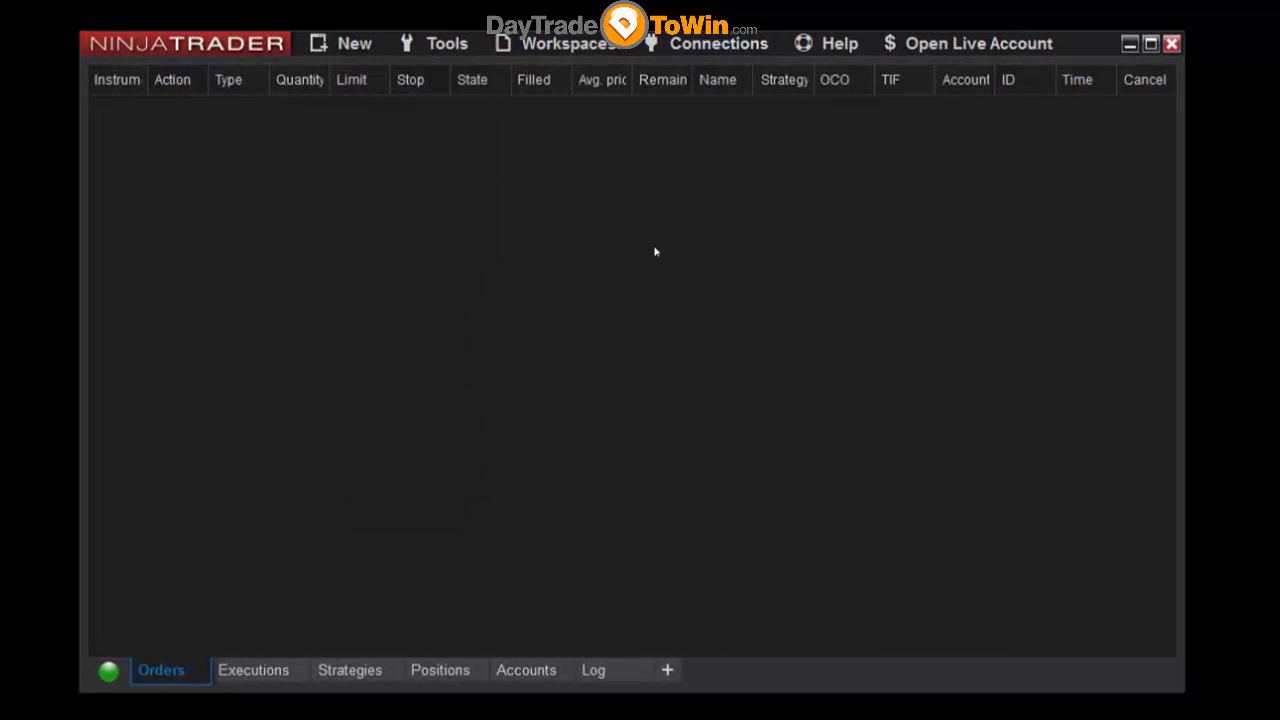
# - Reopen Connections > Configure and view My NinjaTrader Continuum's saved user name and password
pyautogui.click(712, 46)
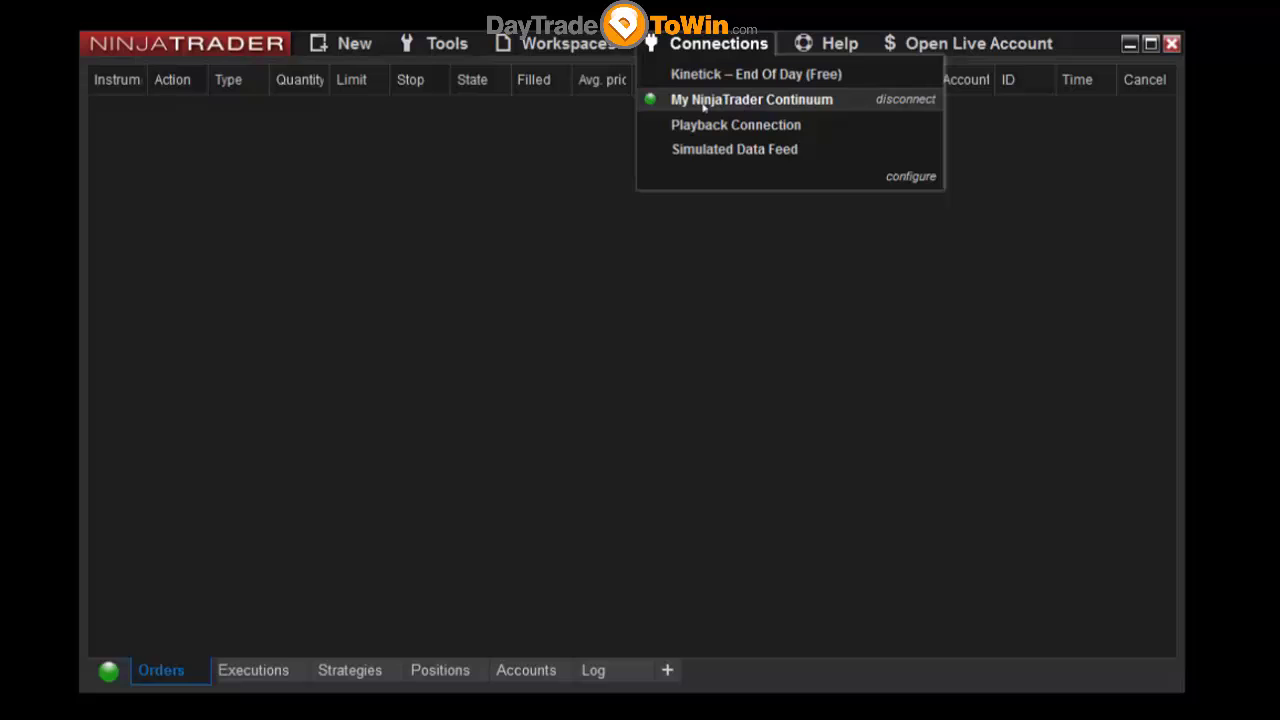
pyautogui.click(912, 178)
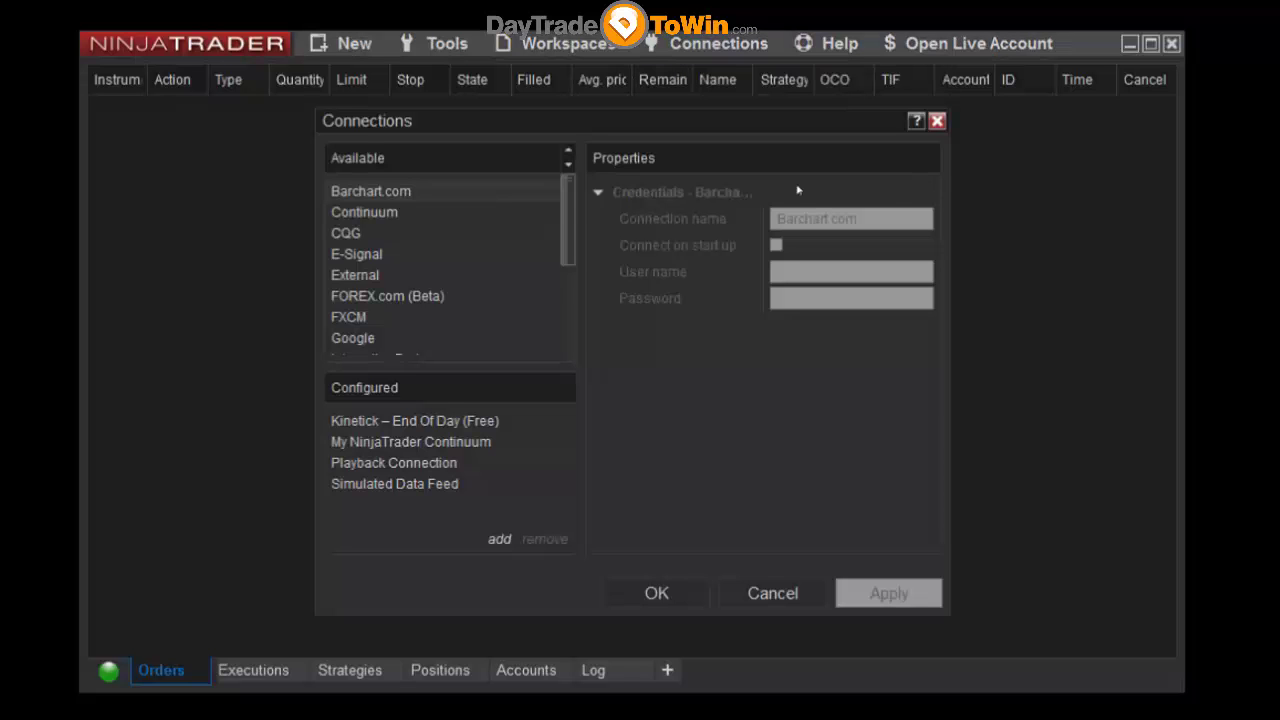
pyautogui.scroll(-3, 552, 297)
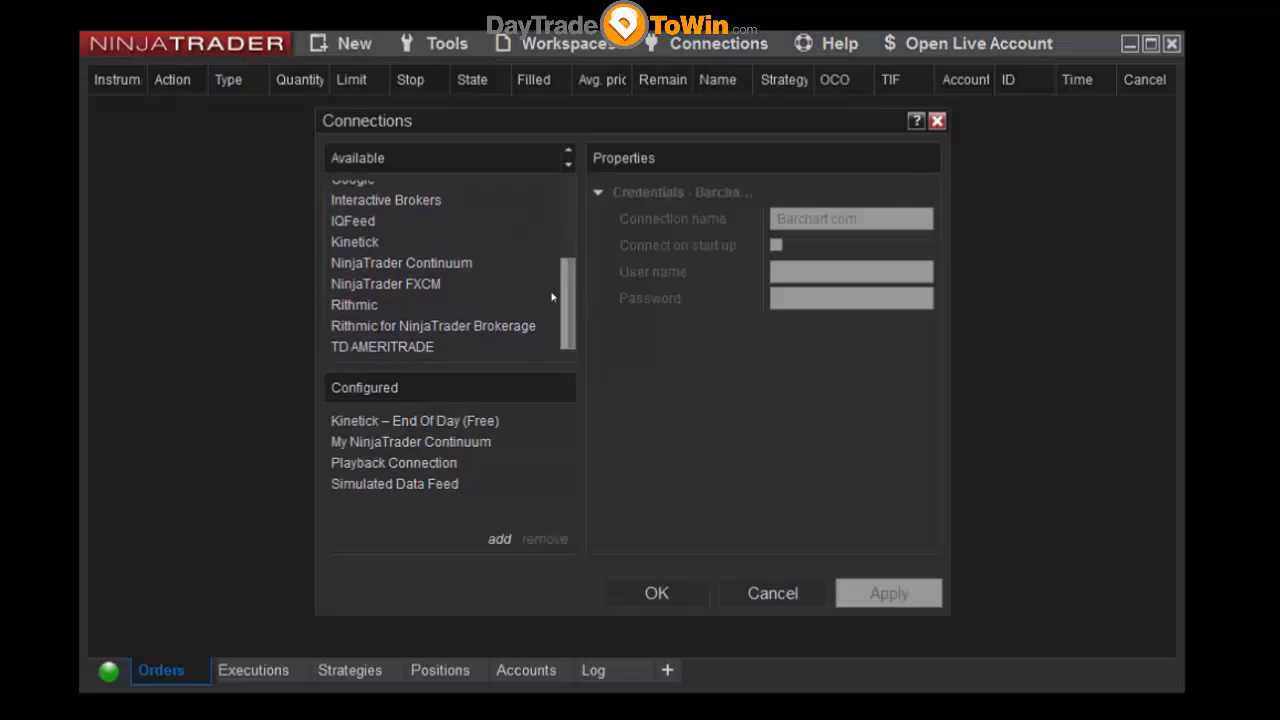
pyautogui.click(440, 444)
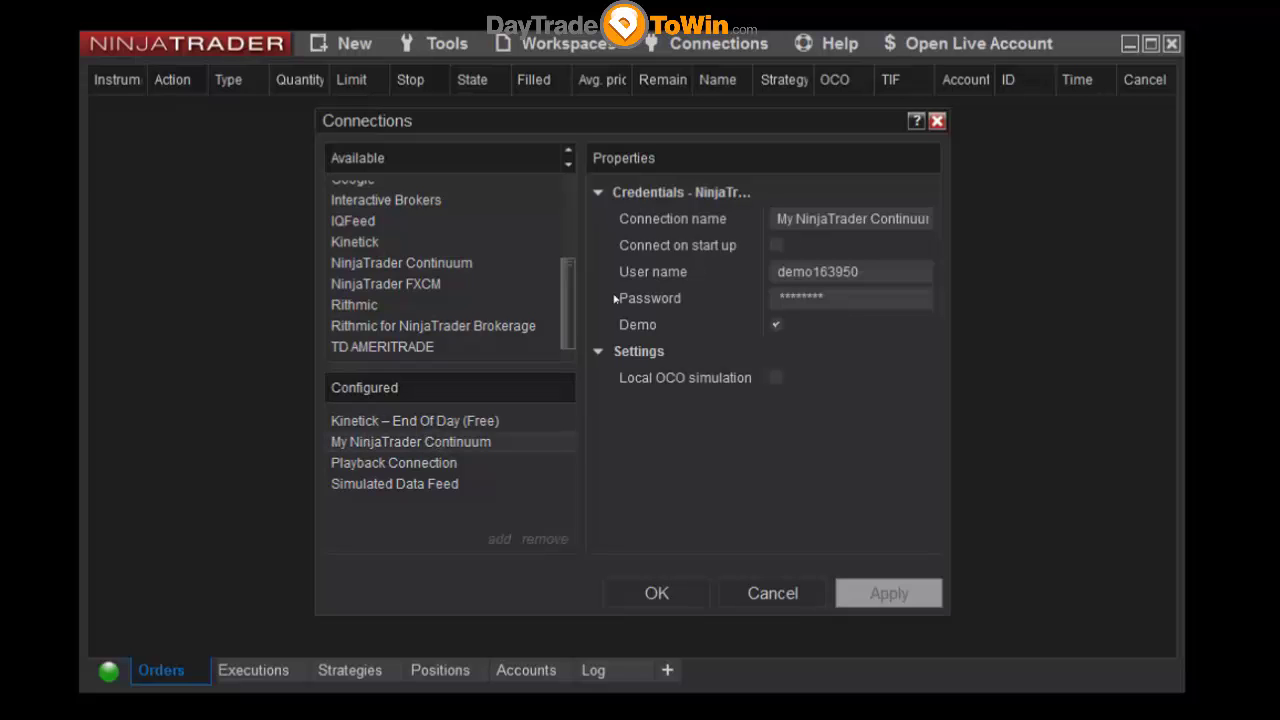
pyautogui.scroll(2, 567, 300)
pyautogui.scroll(-3, 567, 300)
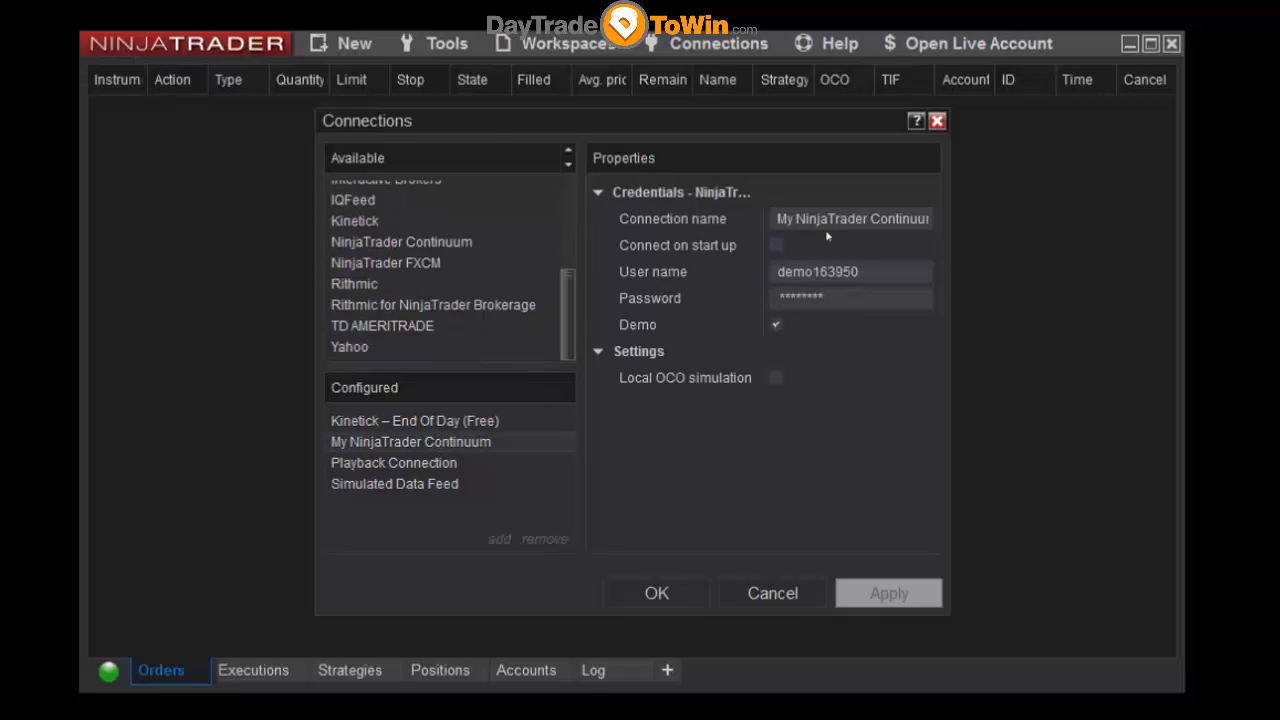
pyautogui.click(806, 272)
pyautogui.press('Tab')
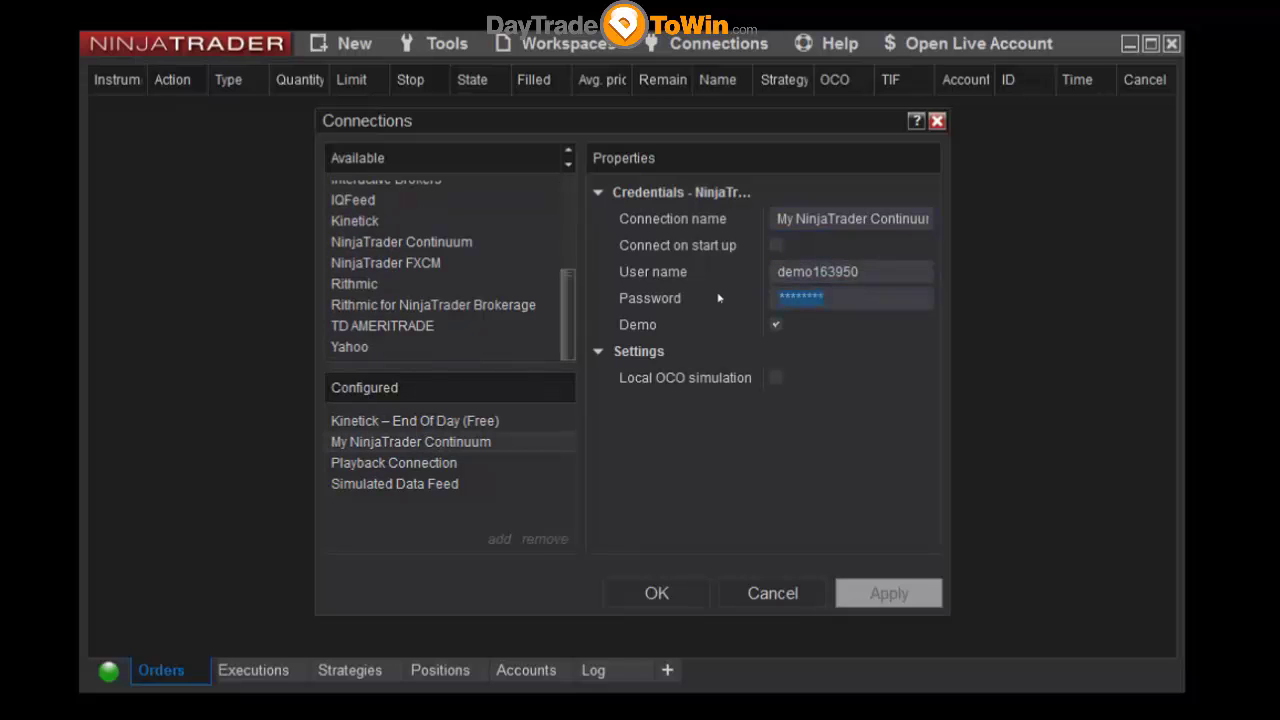